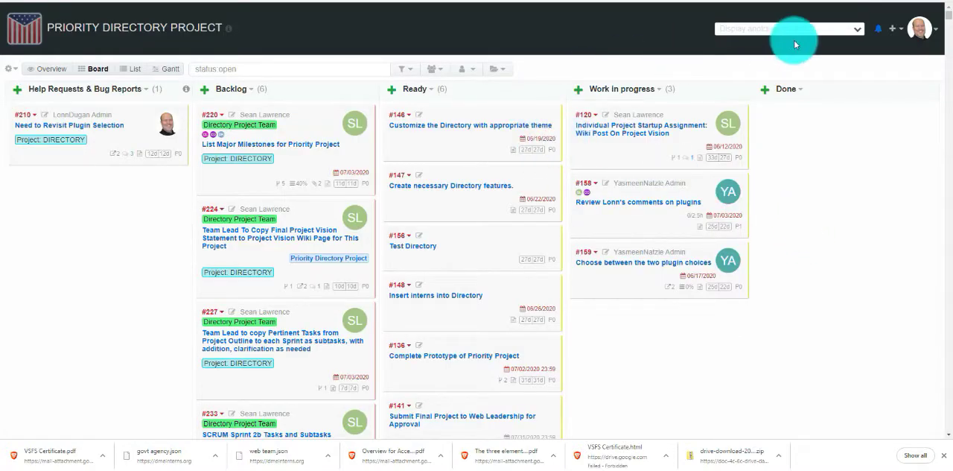
Step: View the project's wiki overview and its Gantt chart
{"action": "left_click", "coordinate": [924, 29]}
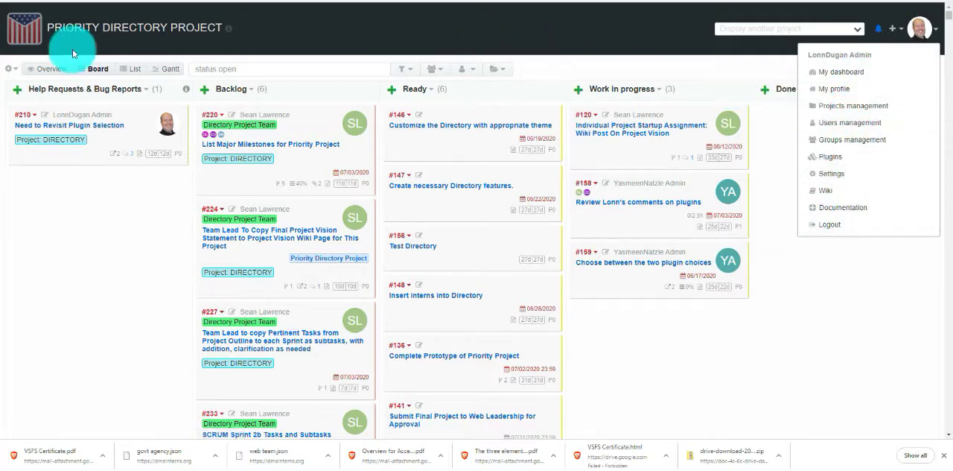
{"action": "left_click", "coordinate": [12, 70]}
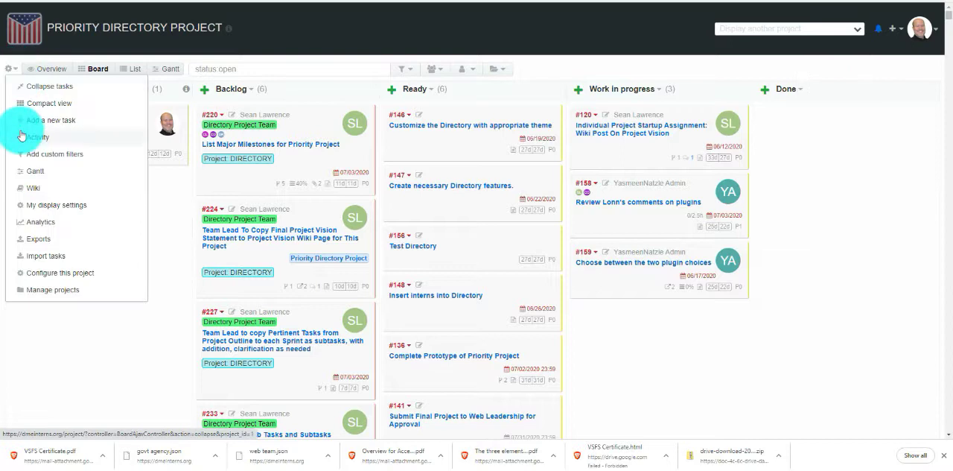
{"action": "left_click", "coordinate": [35, 190]}
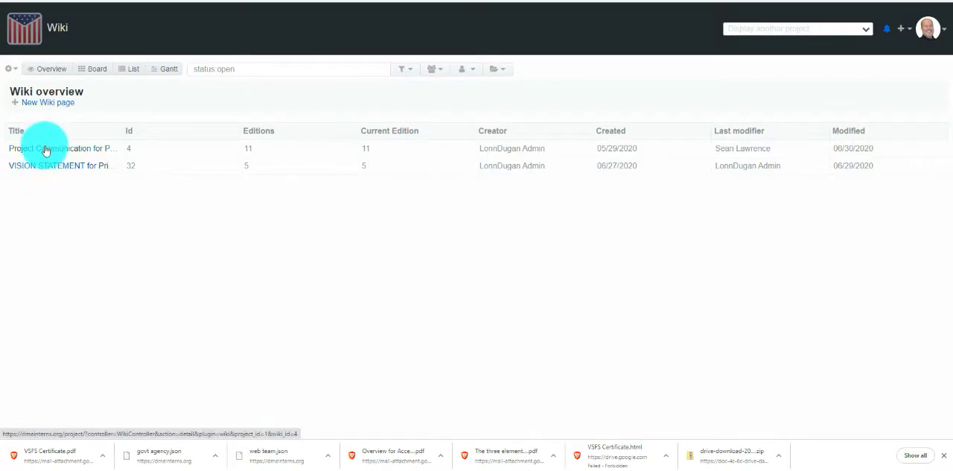
{"action": "left_click", "coordinate": [15, 70]}
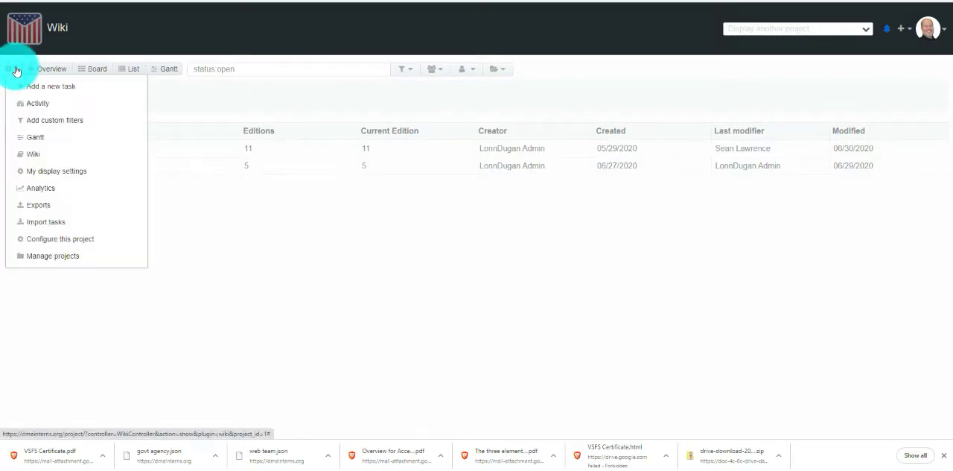
{"action": "left_click", "coordinate": [38, 139]}
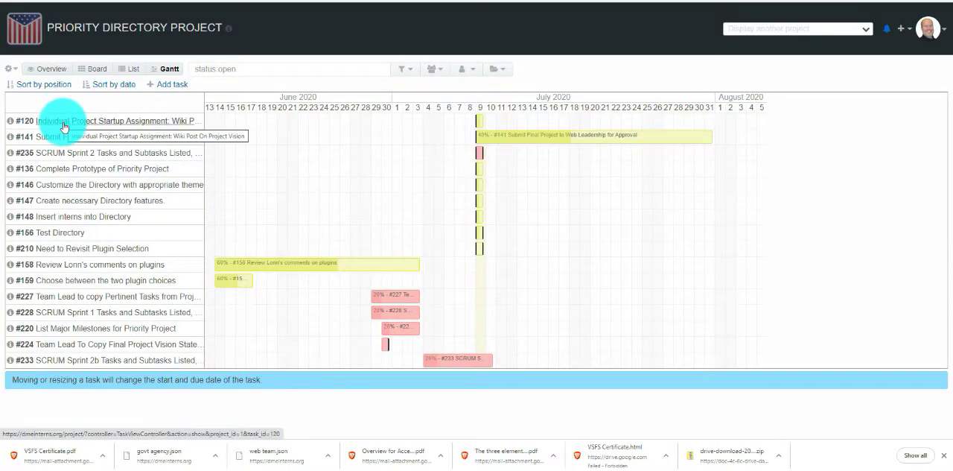
Step: Review the project overview, reading the recent activity comments on task #233 down to the task #224 entry
{"action": "left_click", "coordinate": [60, 70]}
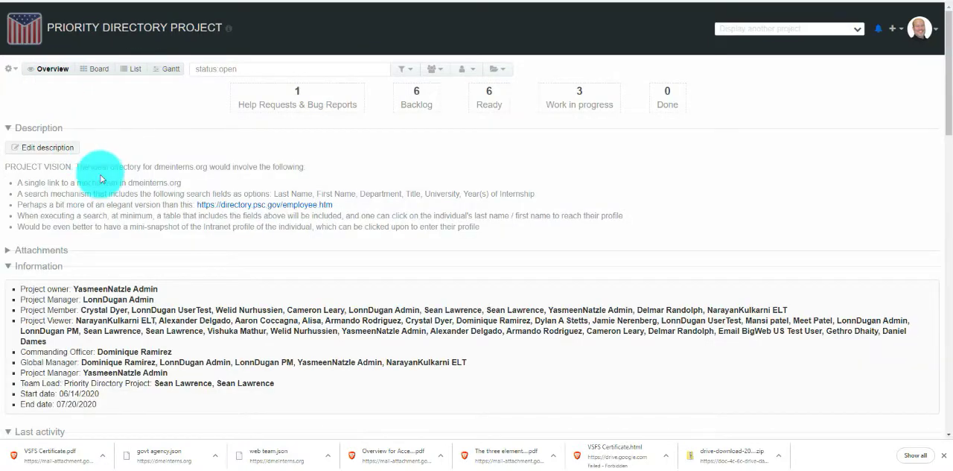
{"action": "scroll", "coordinate": [104, 180], "scroll_direction": "down", "scroll_amount": 4}
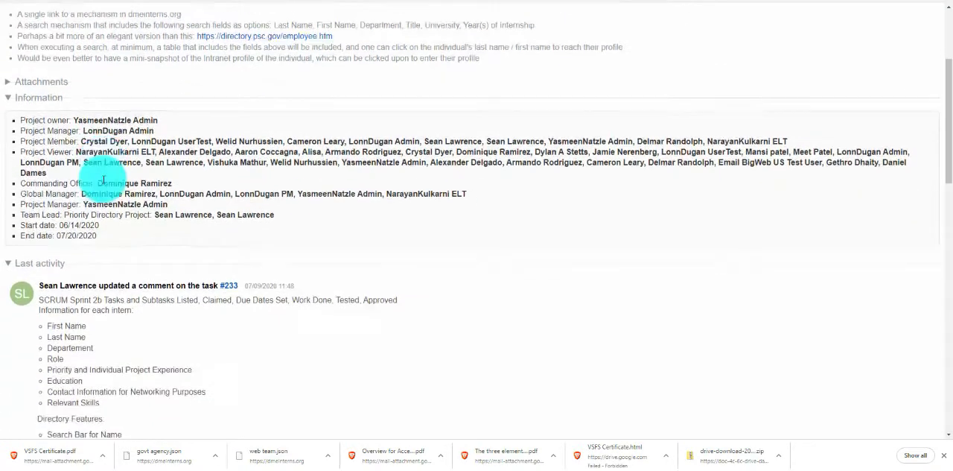
{"action": "scroll", "coordinate": [104, 179], "scroll_direction": "down", "scroll_amount": 1}
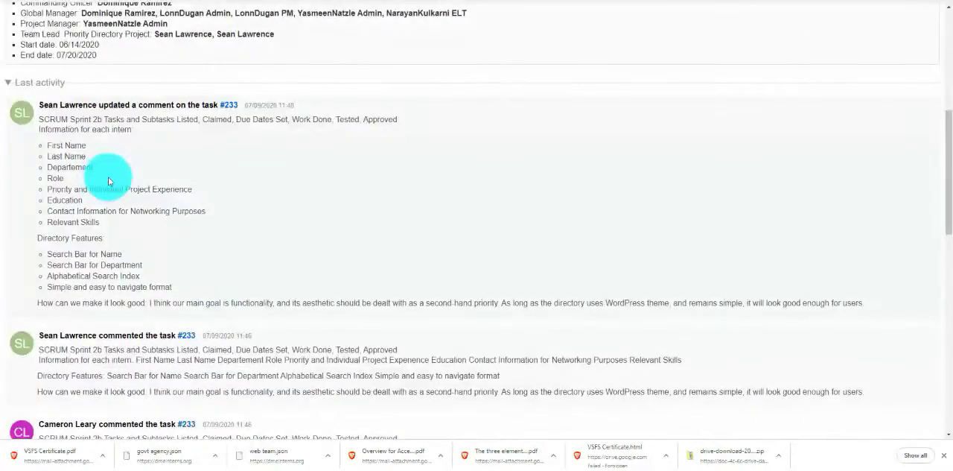
{"action": "left_click", "coordinate": [11, 83]}
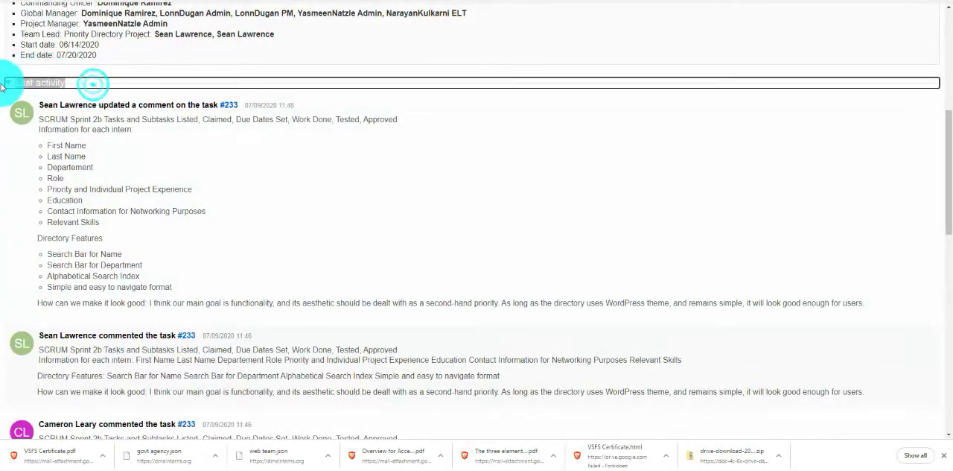
{"action": "left_click", "coordinate": [6, 430]}
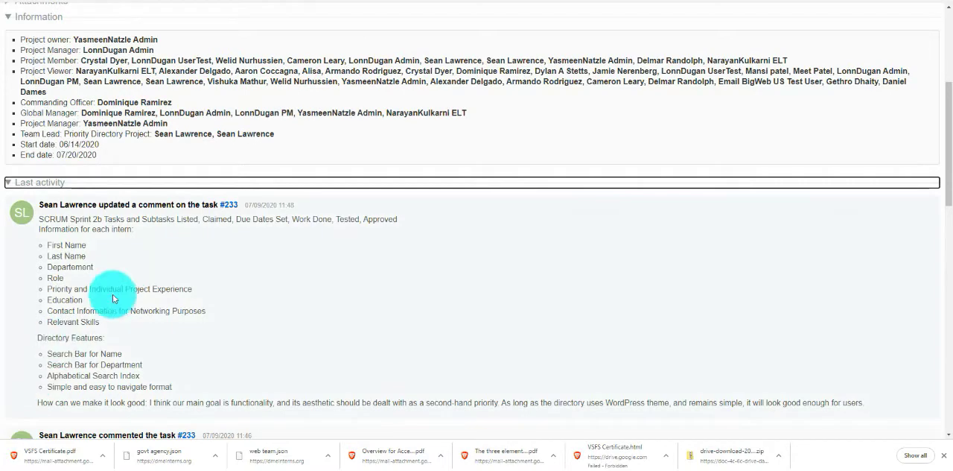
{"action": "scroll", "coordinate": [125, 296], "scroll_direction": "down", "scroll_amount": 2}
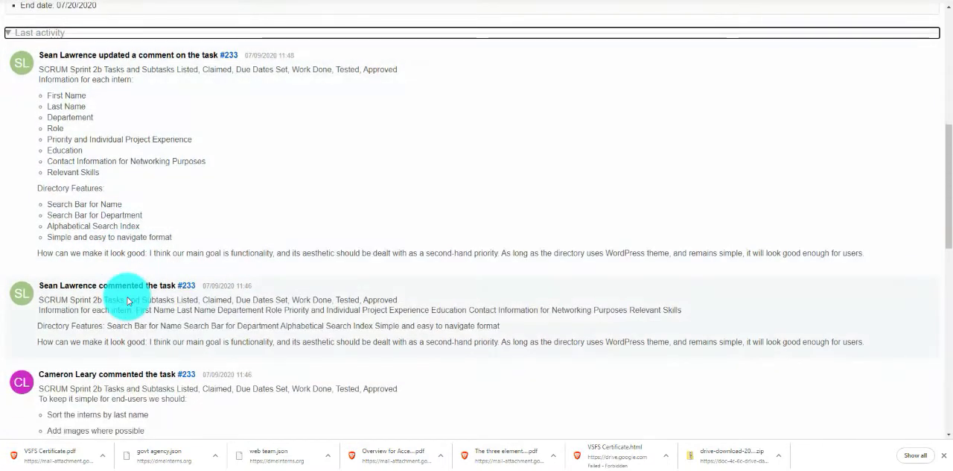
{"action": "scroll", "coordinate": [127, 300], "scroll_direction": "down", "scroll_amount": 1}
{"action": "scroll", "coordinate": [128, 300], "scroll_direction": "down", "scroll_amount": 1}
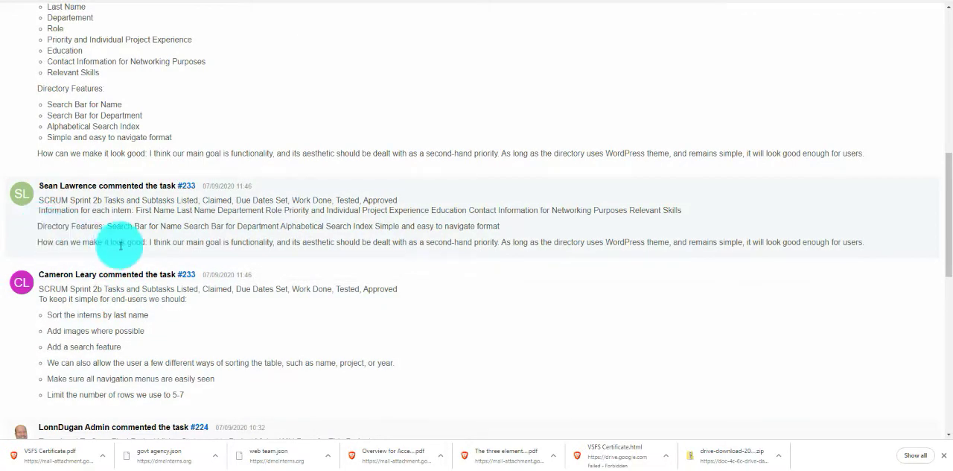
{"action": "scroll", "coordinate": [161, 277], "scroll_direction": "down", "scroll_amount": 2}
{"action": "scroll", "coordinate": [161, 277], "scroll_direction": "down", "scroll_amount": 1}
{"action": "scroll", "coordinate": [161, 277], "scroll_direction": "down", "scroll_amount": 3}
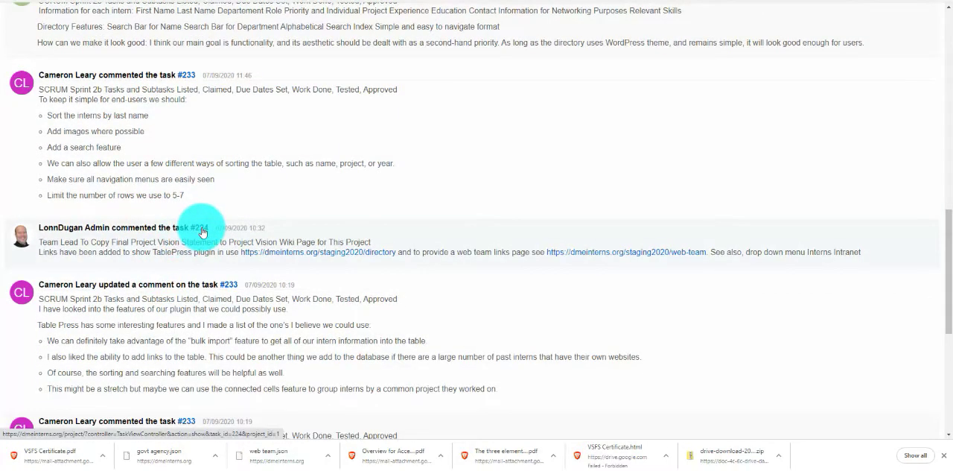
Step: Open task #224 from the recent activity and show its comments section
{"action": "left_click", "coordinate": [201, 232]}
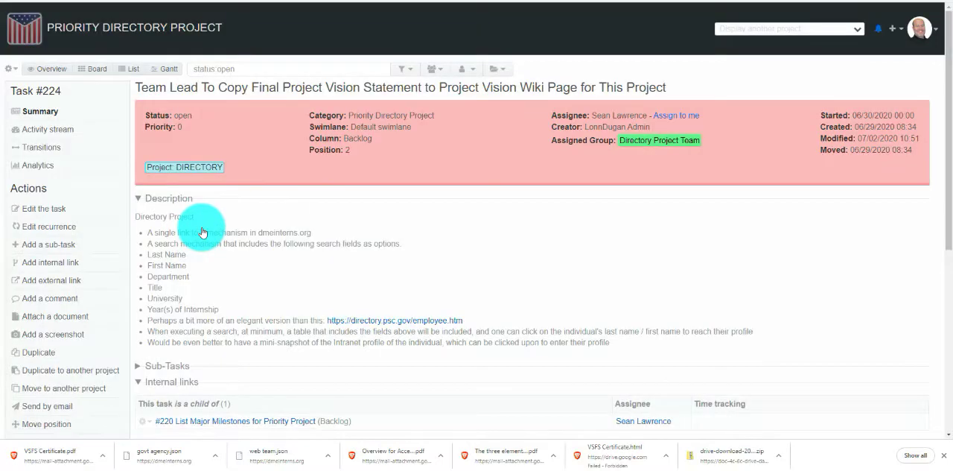
{"action": "scroll", "coordinate": [204, 248], "scroll_direction": "down", "scroll_amount": 5}
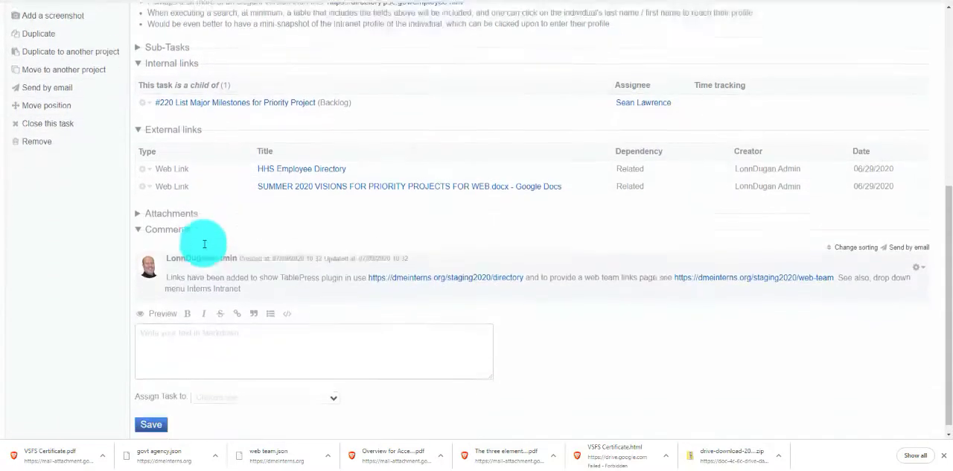
{"action": "left_click", "coordinate": [152, 218]}
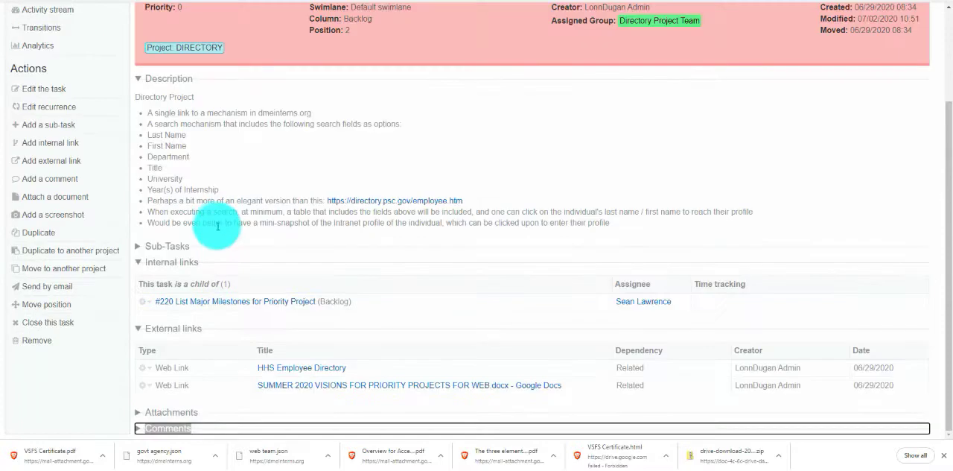
{"action": "left_click", "coordinate": [142, 428]}
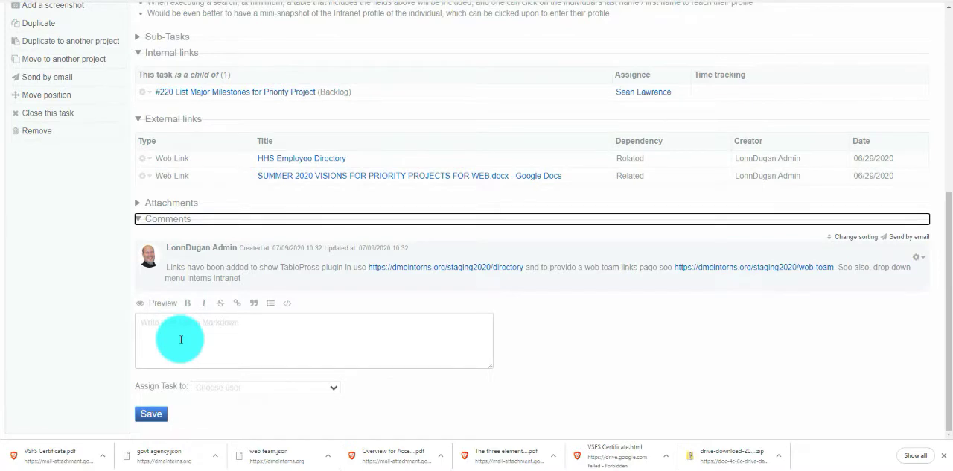
{"action": "right_click", "coordinate": [426, 269]}
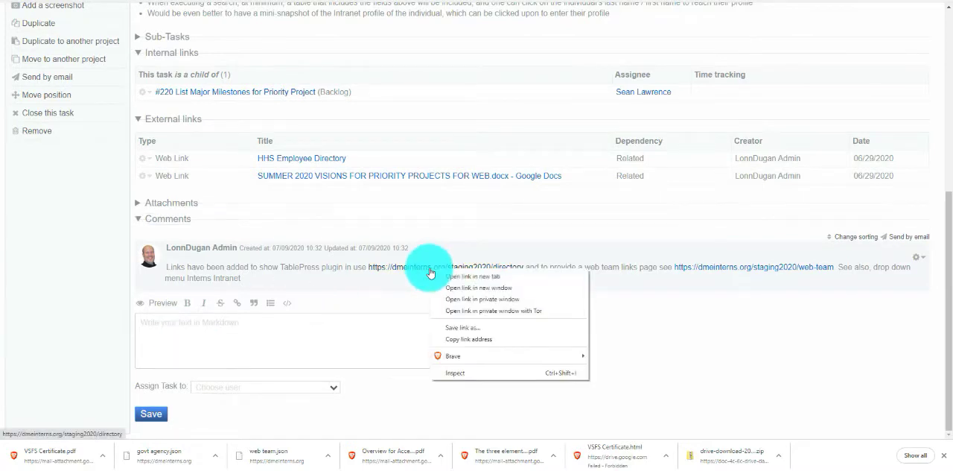
{"action": "left_click", "coordinate": [471, 339]}
{"action": "scroll", "coordinate": [70, 202], "scroll_direction": "up", "scroll_amount": 3}
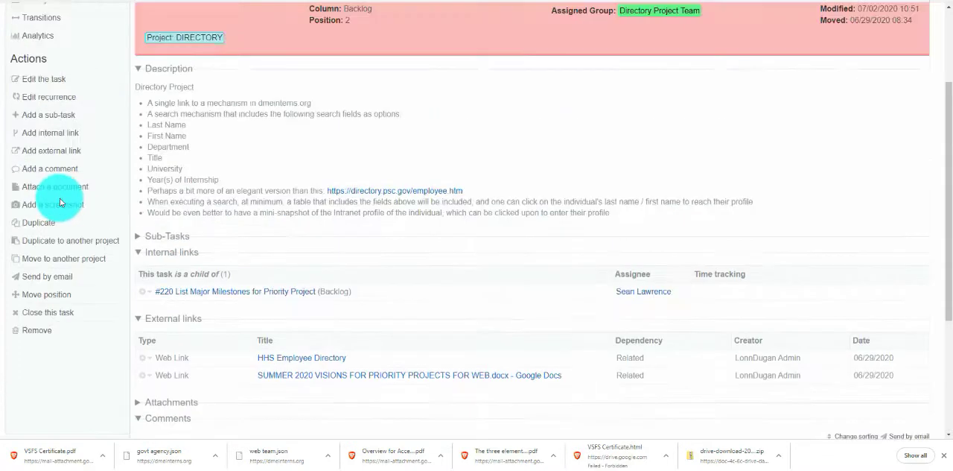
{"action": "left_click", "coordinate": [52, 155]}
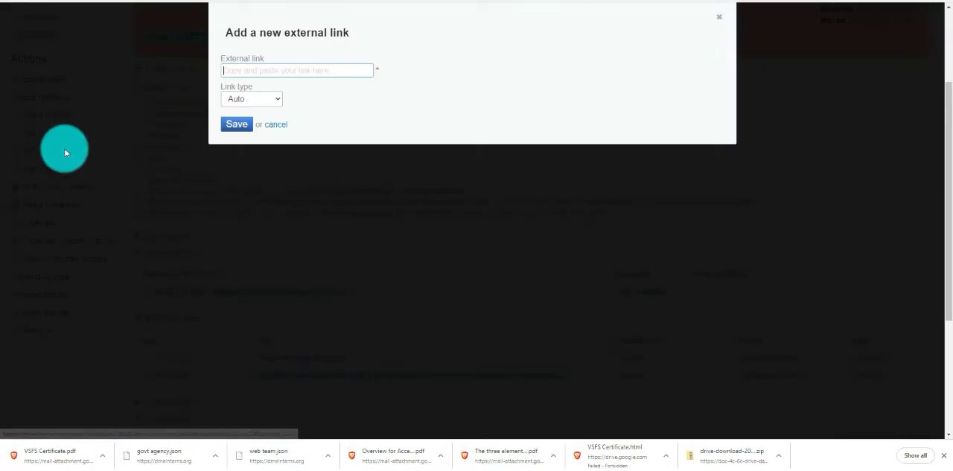
{"action": "right_click", "coordinate": [261, 68]}
{"action": "left_click", "coordinate": [284, 143]}
{"action": "left_click", "coordinate": [236, 125]}
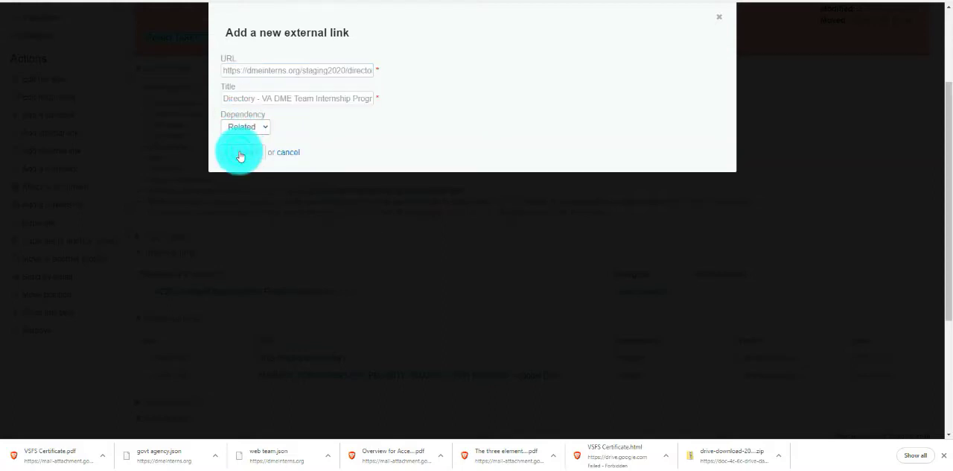
{"action": "left_click", "coordinate": [240, 154]}
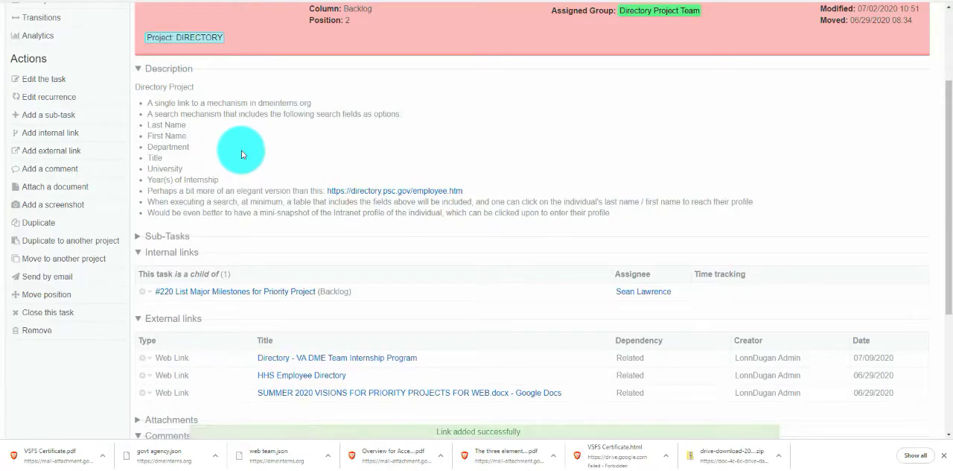
{"action": "scroll", "coordinate": [241, 149], "scroll_direction": "down", "scroll_amount": 3}
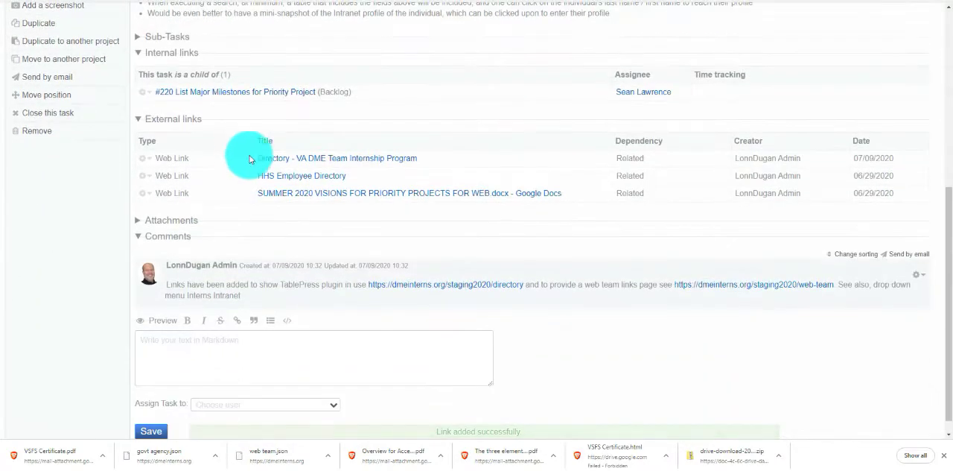
{"action": "right_click", "coordinate": [743, 291]}
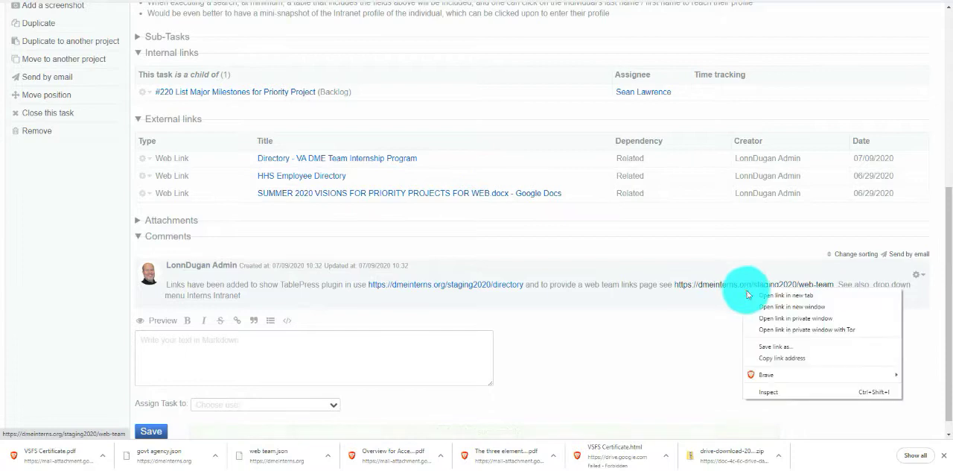
{"action": "left_click", "coordinate": [770, 359]}
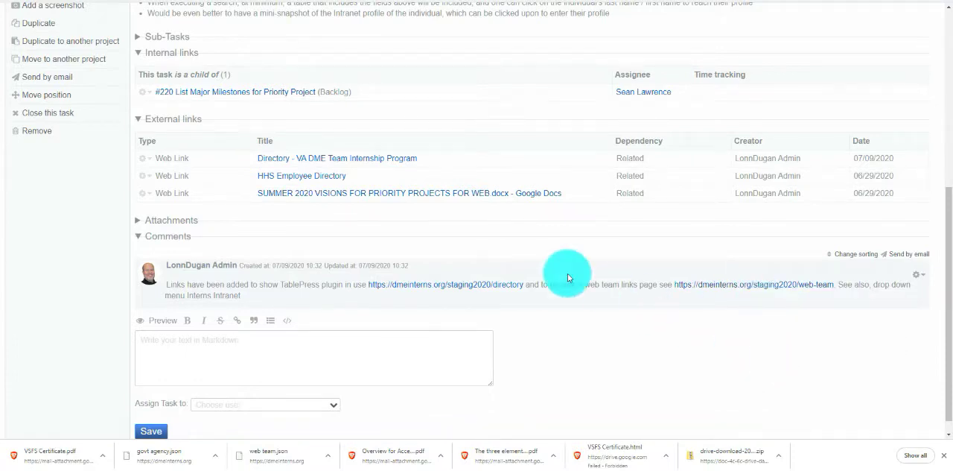
{"action": "scroll", "coordinate": [246, 185], "scroll_direction": "up", "scroll_amount": 2}
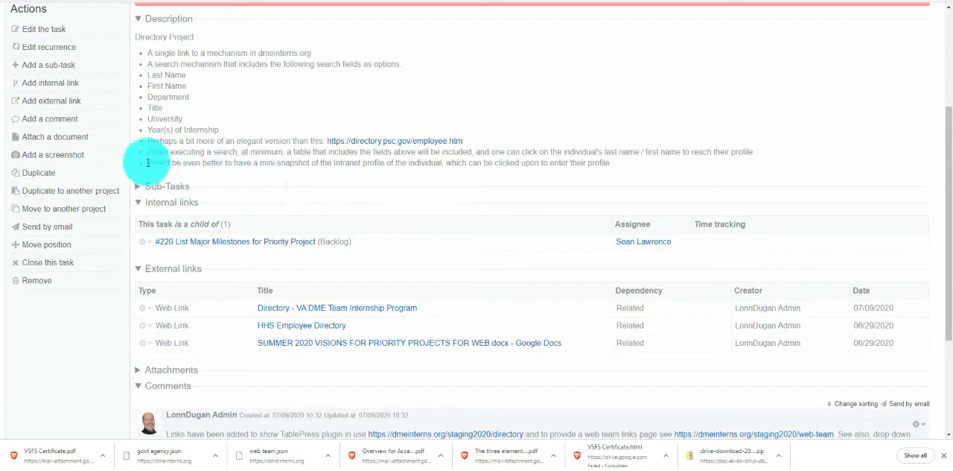
{"action": "left_click", "coordinate": [42, 104]}
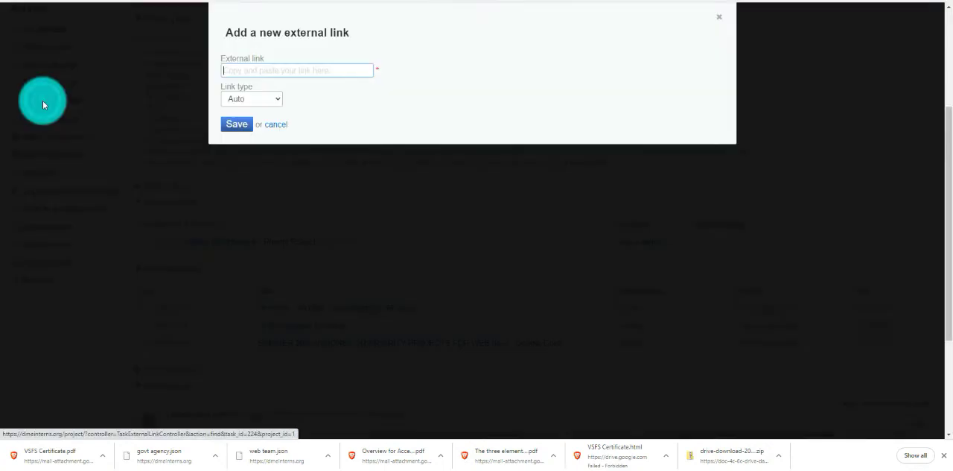
{"action": "right_click", "coordinate": [245, 70]}
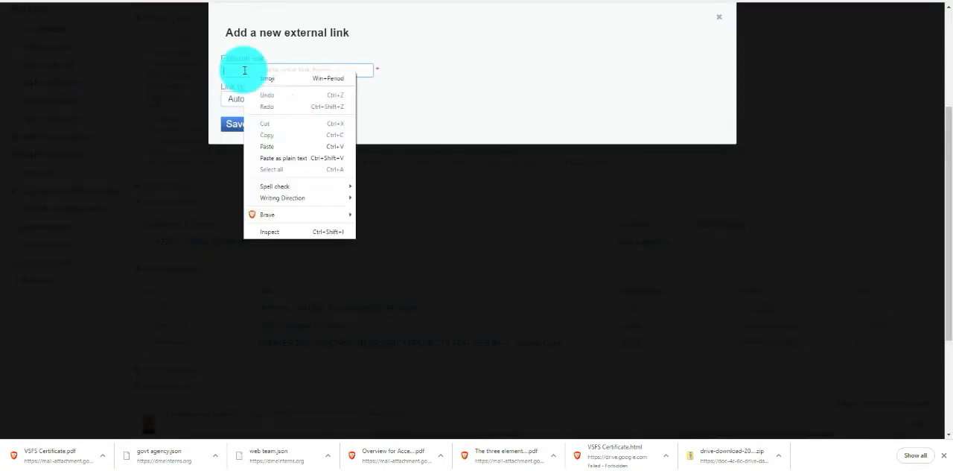
{"action": "left_click", "coordinate": [266, 146]}
{"action": "left_click", "coordinate": [237, 125]}
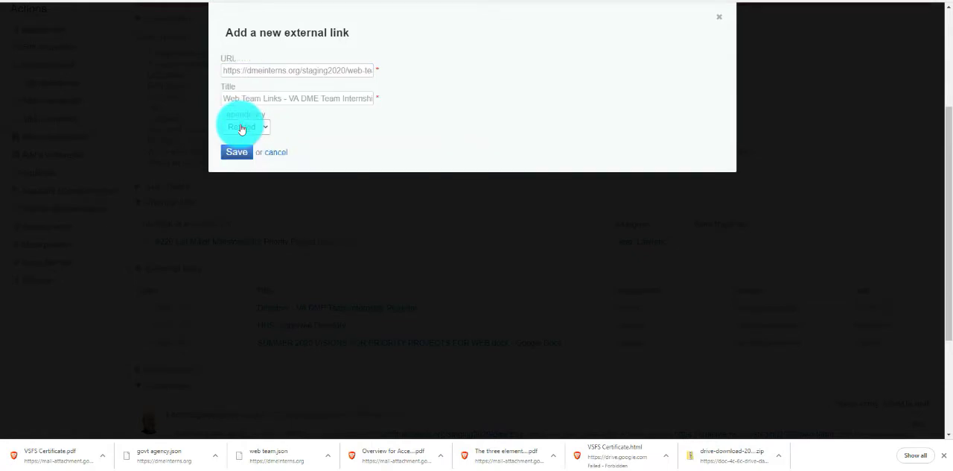
{"action": "left_click", "coordinate": [236, 153]}
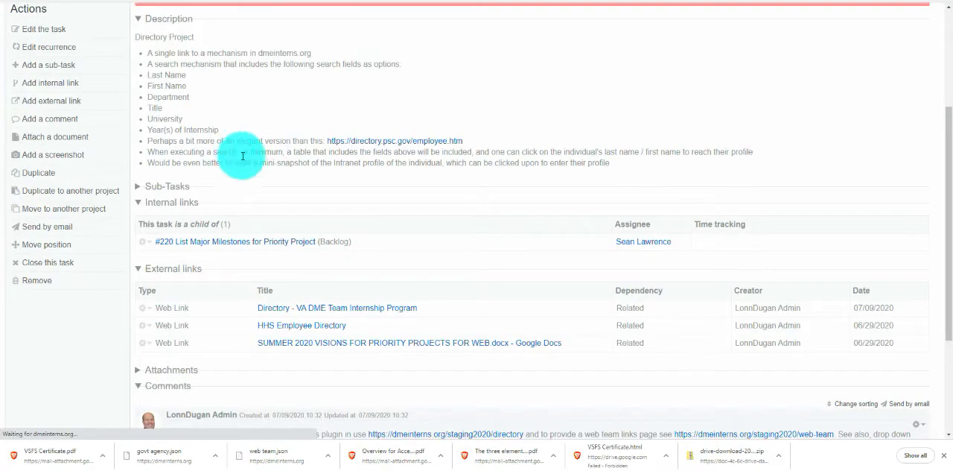
{"action": "scroll", "coordinate": [260, 163], "scroll_direction": "down", "scroll_amount": 2}
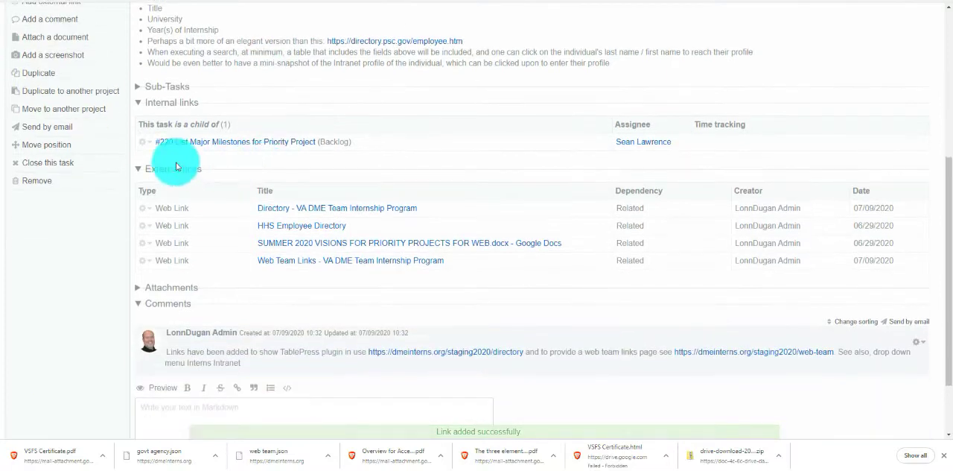
Step: Review the change history in task #224's activity stream
{"action": "scroll", "coordinate": [82, 167], "scroll_direction": "up", "scroll_amount": 4}
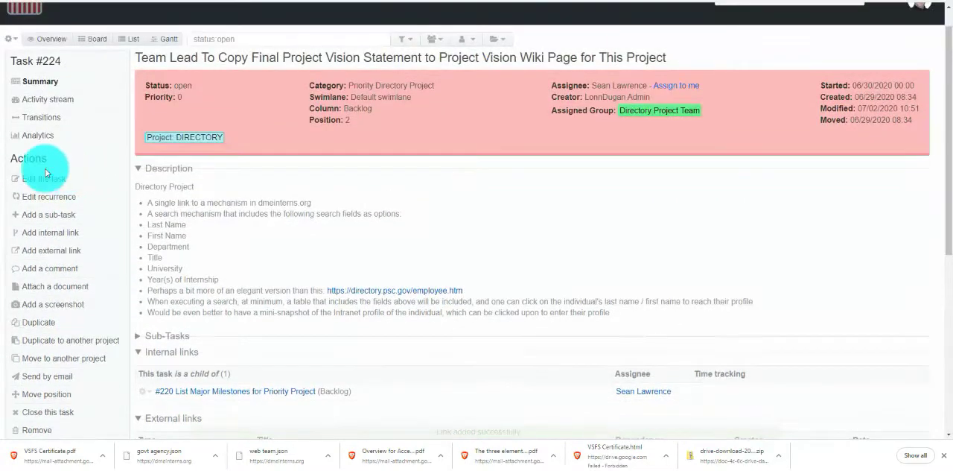
{"action": "left_click", "coordinate": [41, 100]}
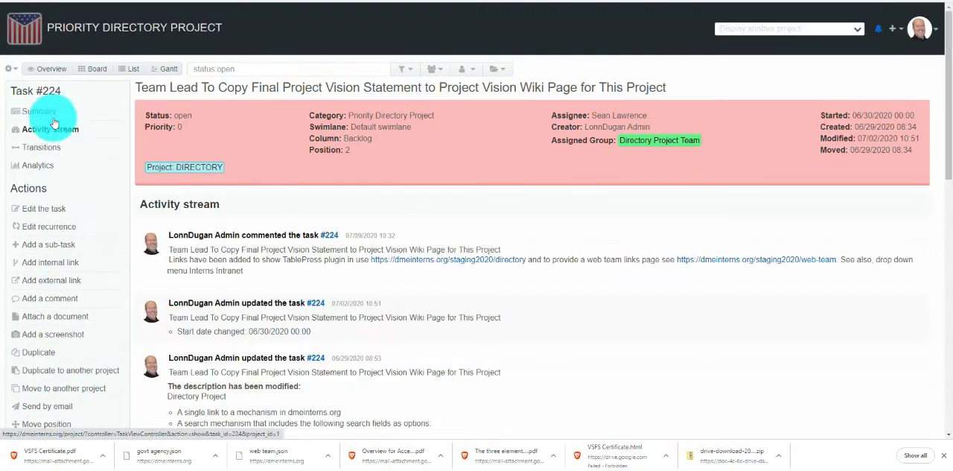
{"action": "scroll", "coordinate": [193, 175], "scroll_direction": "down", "scroll_amount": 3}
{"action": "scroll", "coordinate": [202, 180], "scroll_direction": "down", "scroll_amount": 15}
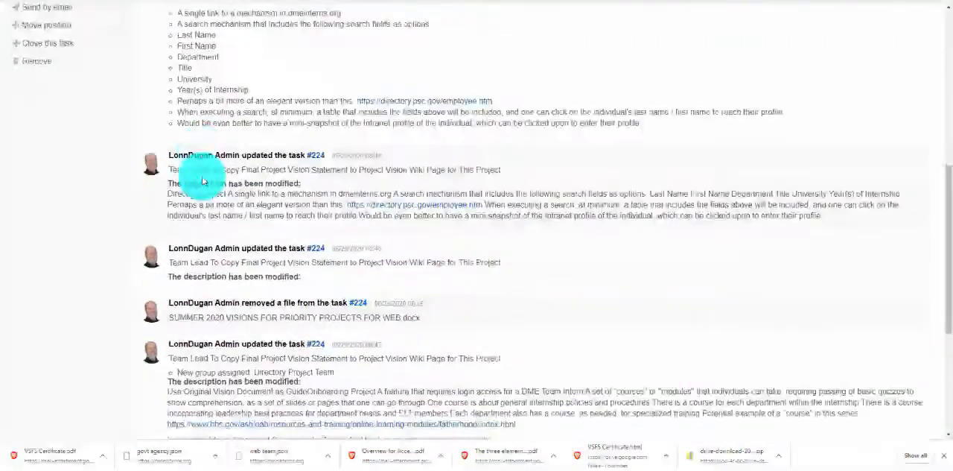
{"action": "scroll", "coordinate": [202, 180], "scroll_direction": "up", "scroll_amount": 15}
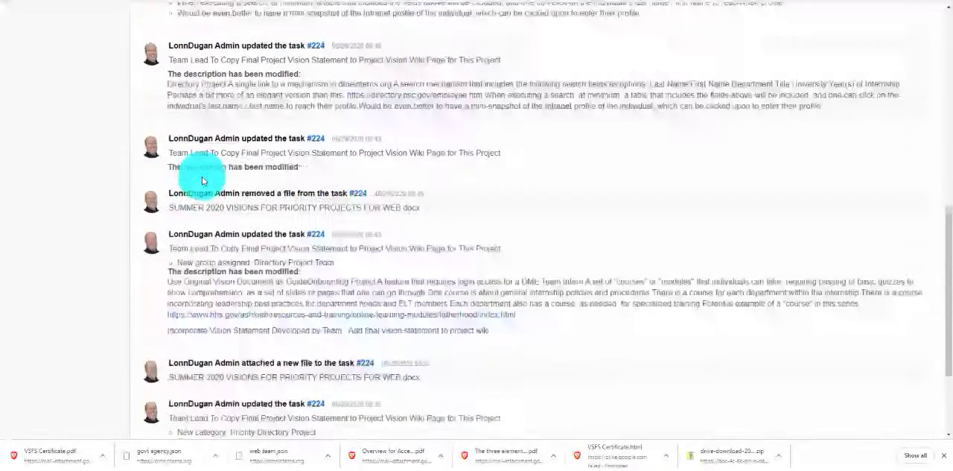
Step: Add the comment "Comments go here" to task #224 from its activity stream page
{"action": "scroll", "coordinate": [202, 180], "scroll_direction": "up", "scroll_amount": 1}
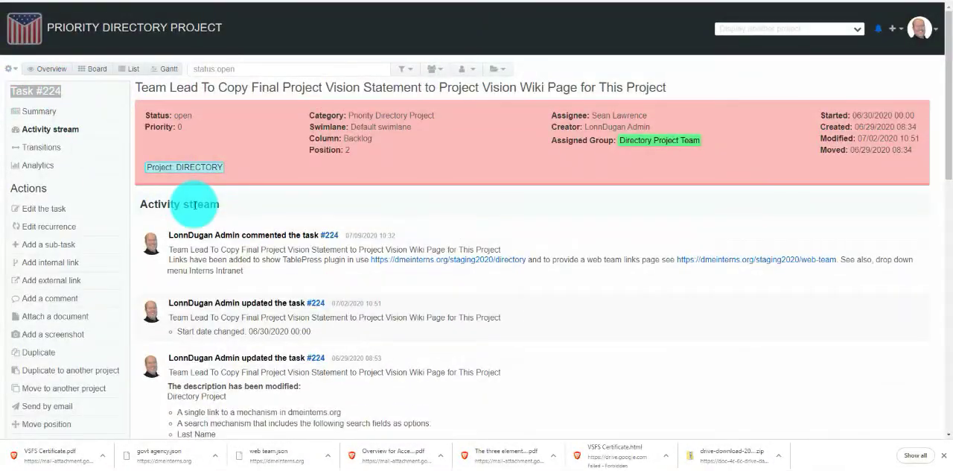
{"action": "scroll", "coordinate": [198, 204], "scroll_direction": "down", "scroll_amount": 4}
{"action": "scroll", "coordinate": [195, 204], "scroll_direction": "up", "scroll_amount": 4}
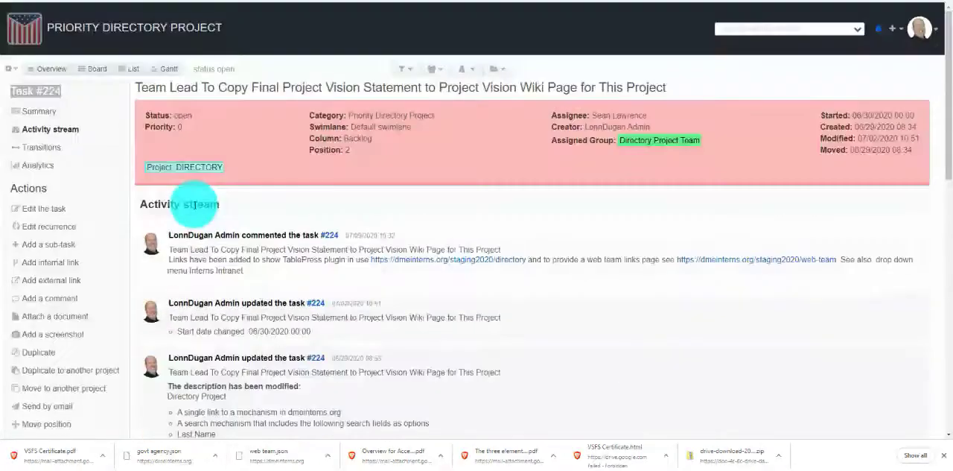
{"action": "scroll", "coordinate": [45, 213], "scroll_direction": "down", "scroll_amount": 1}
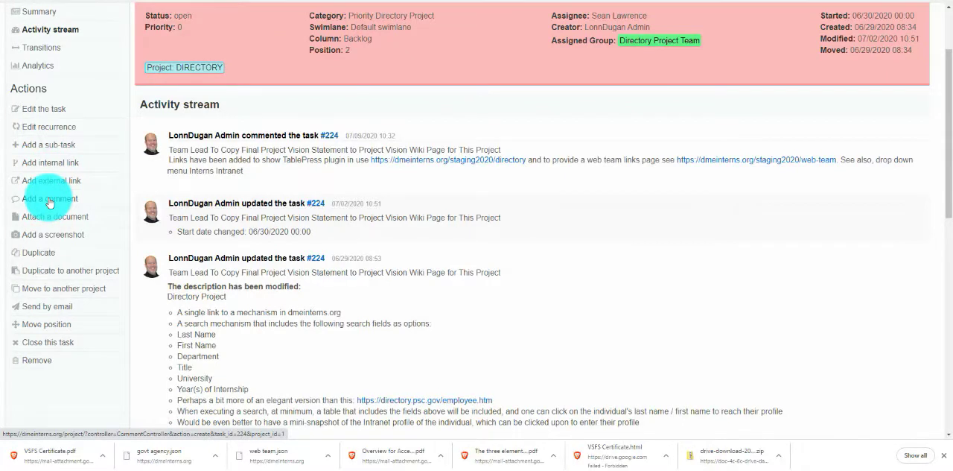
{"action": "left_click", "coordinate": [49, 199]}
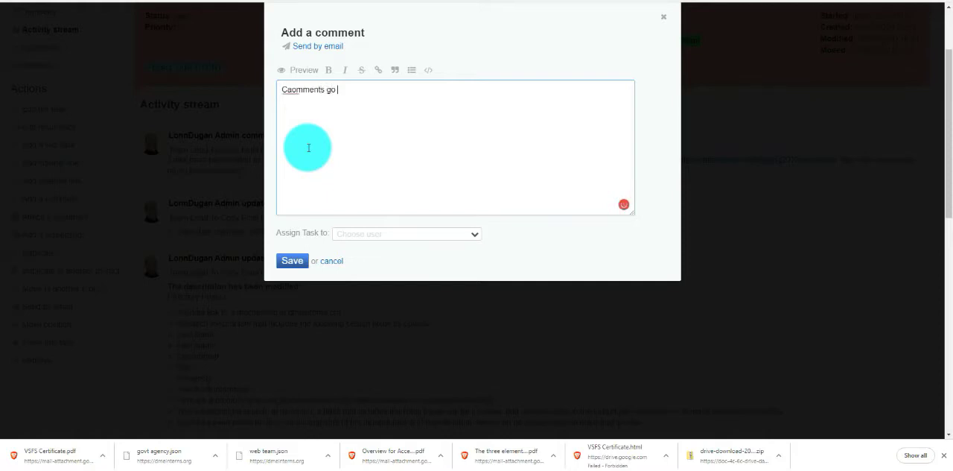
{"action": "left_click", "coordinate": [293, 91]}
{"action": "left_click", "coordinate": [298, 105]}
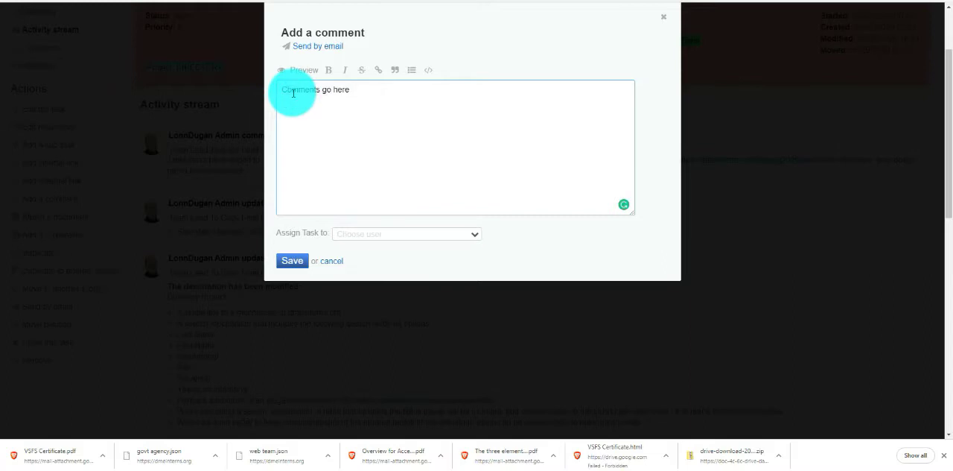
{"action": "left_click", "coordinate": [292, 261]}
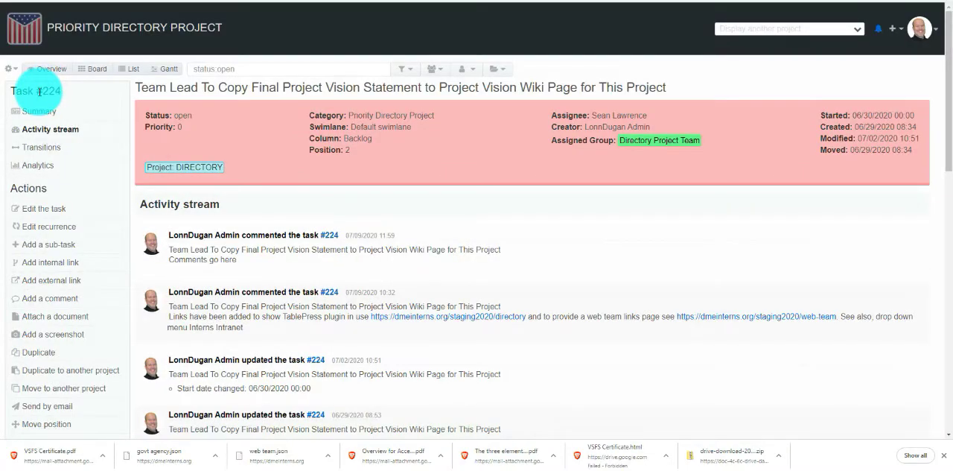
Step: Open the project overview and check the last activity for the newest comment on task #224
{"action": "left_click", "coordinate": [49, 70]}
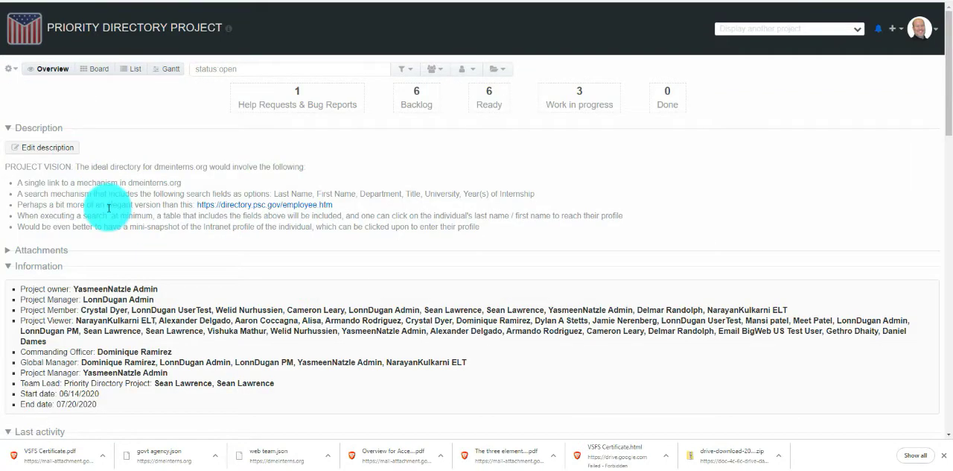
{"action": "scroll", "coordinate": [109, 208], "scroll_direction": "down", "scroll_amount": 3}
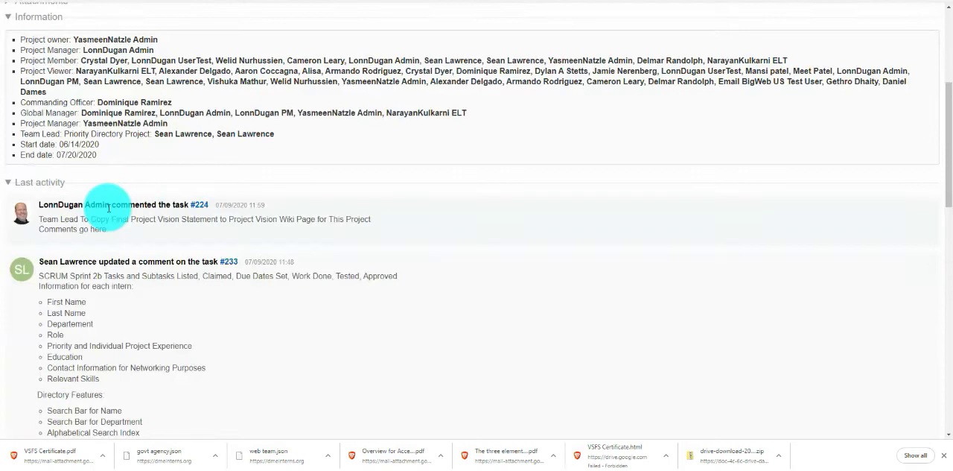
{"action": "scroll", "coordinate": [108, 208], "scroll_direction": "up", "scroll_amount": 3}
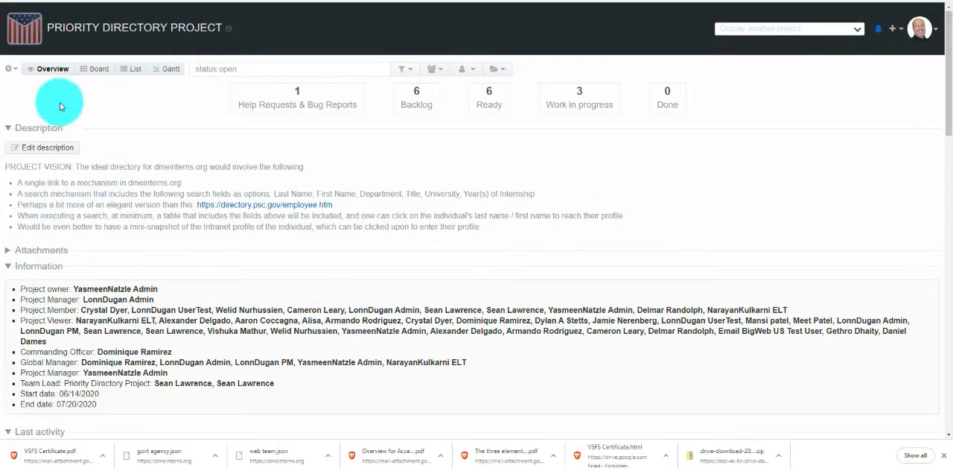
Step: Show the project board, bring up the comment form from task #224's card, and close it without saving
{"action": "left_click", "coordinate": [93, 68]}
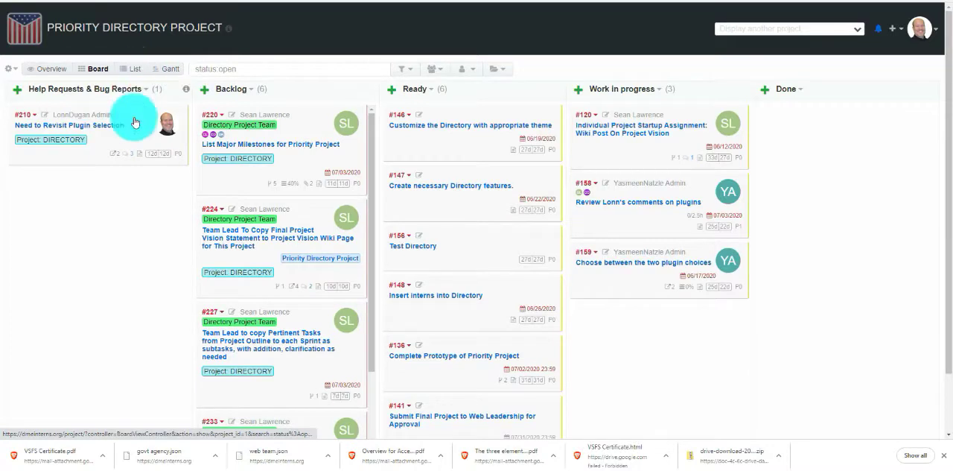
{"action": "left_click", "coordinate": [211, 211]}
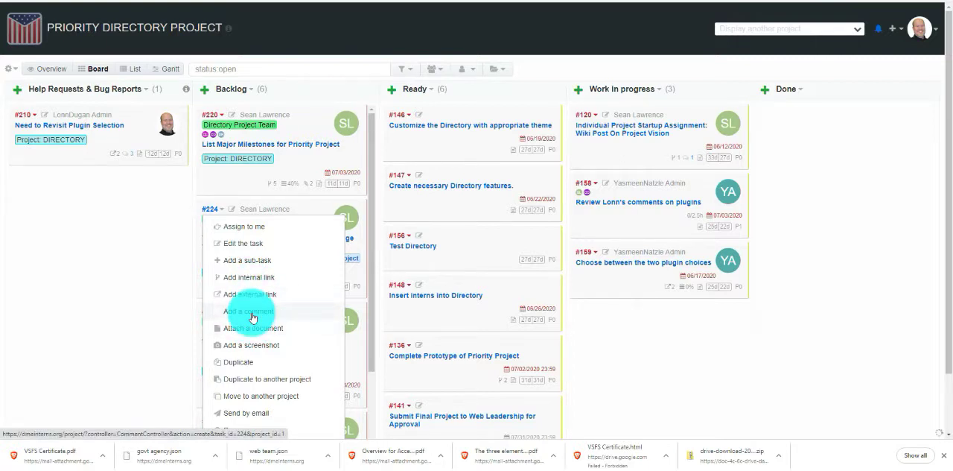
{"action": "left_click", "coordinate": [250, 311]}
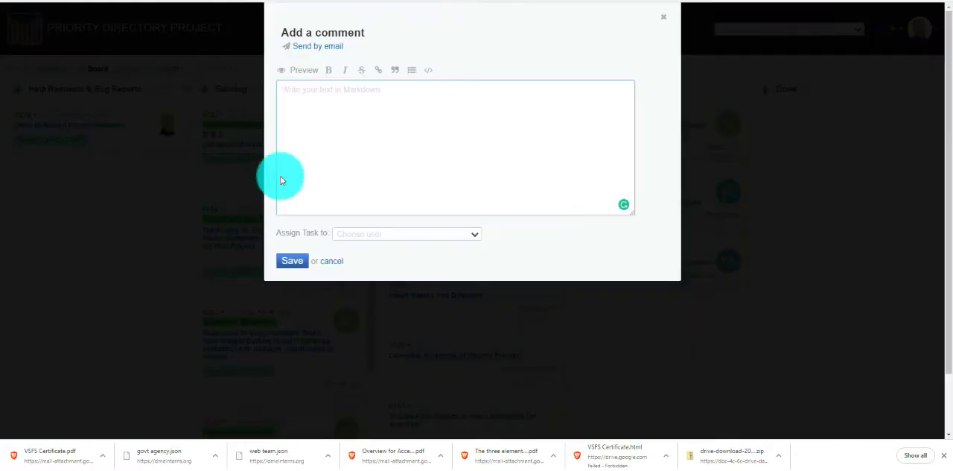
{"action": "left_click", "coordinate": [665, 18]}
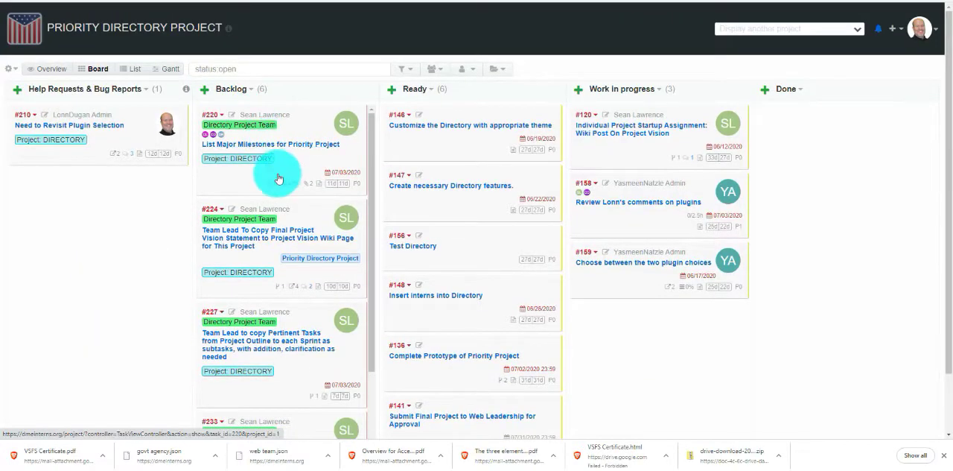
Step: List task #224's external links from its board card and open the "Directory - VA DME Team Internship Program" web link
{"action": "mouse_move", "coordinate": [277, 186]}
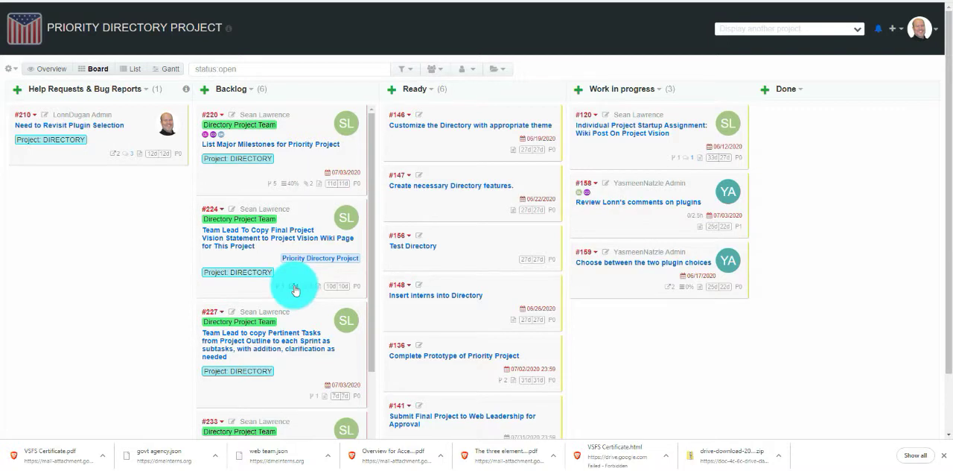
{"action": "mouse_move", "coordinate": [294, 288]}
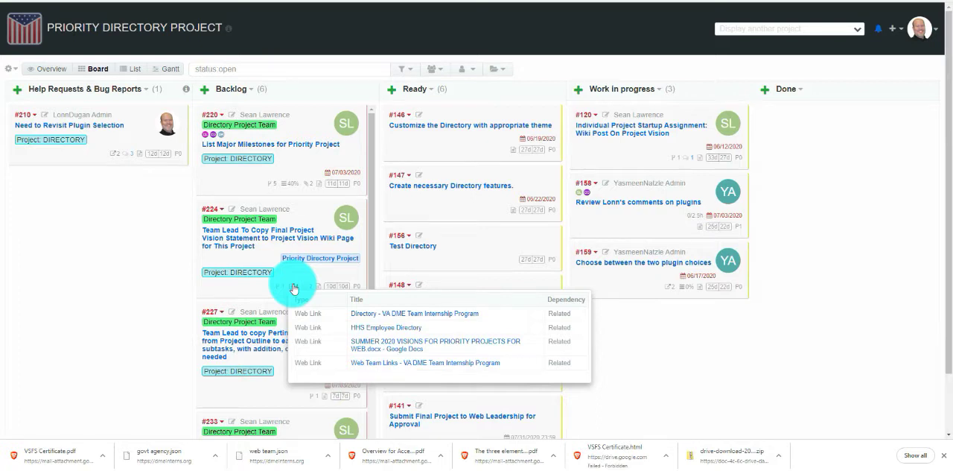
{"action": "left_click", "coordinate": [376, 319]}
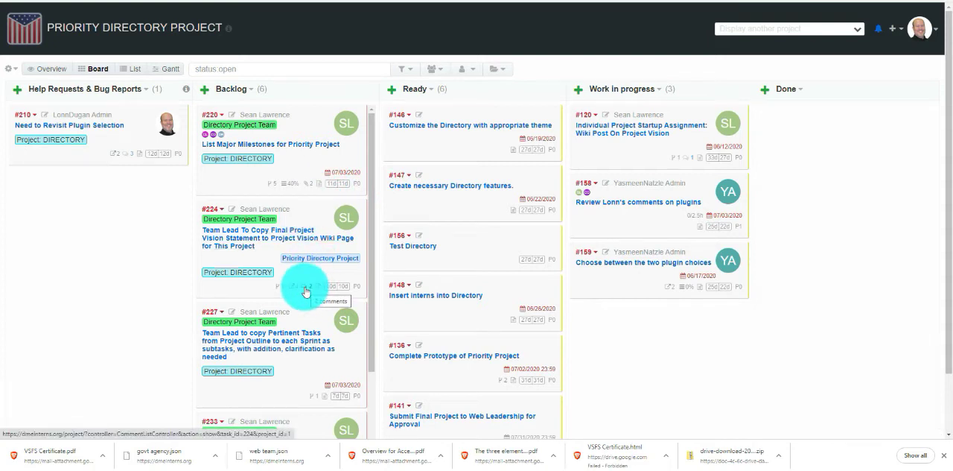
Step: Remove the "Comments go here" comment from task #224 through the comment list on its board card
{"action": "mouse_move", "coordinate": [301, 291]}
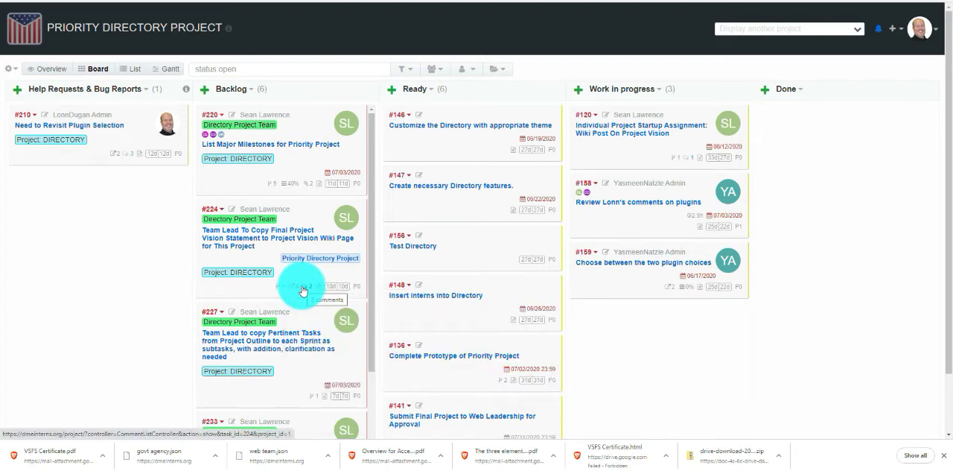
{"action": "left_click", "coordinate": [302, 290]}
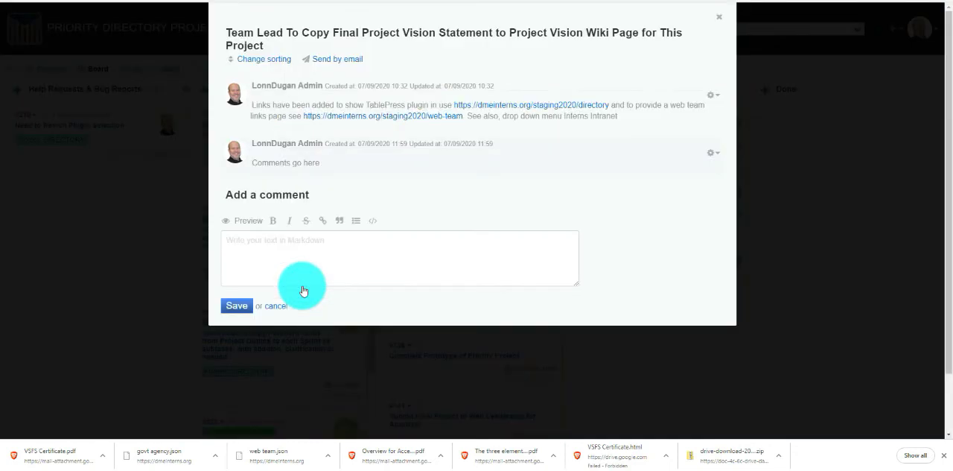
{"action": "left_click", "coordinate": [716, 155]}
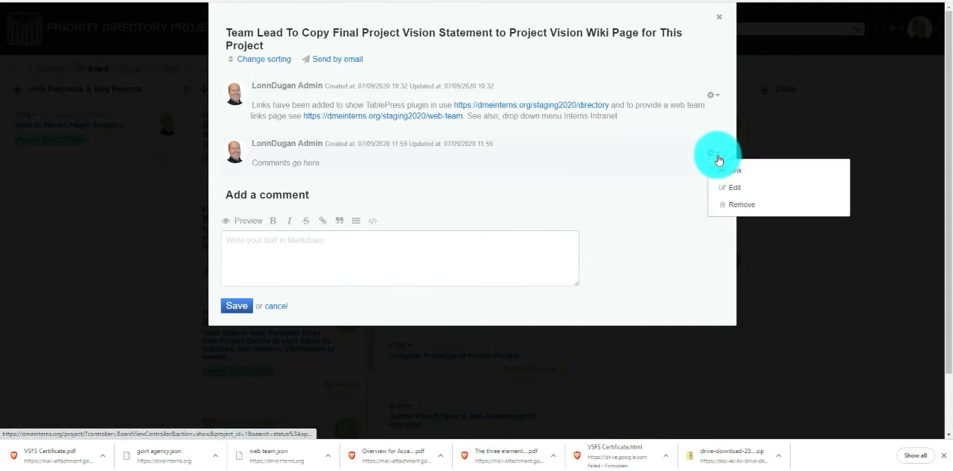
{"action": "left_click", "coordinate": [734, 206]}
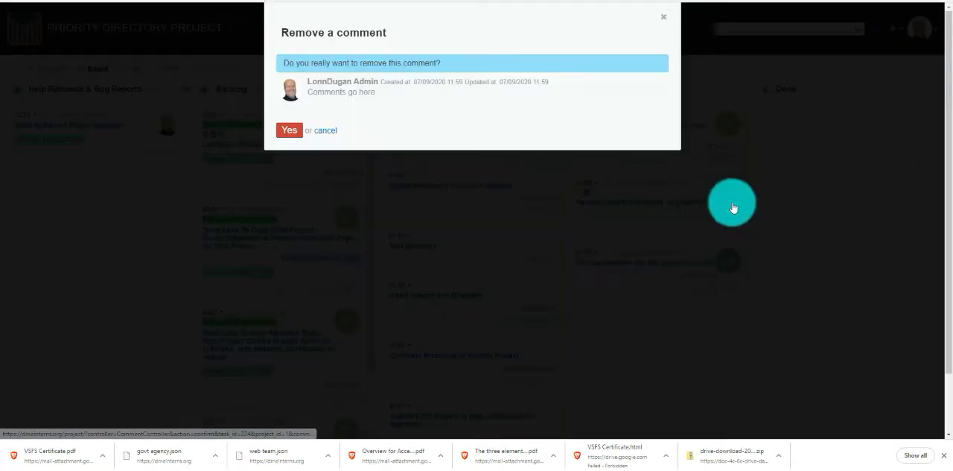
{"action": "left_click", "coordinate": [291, 132]}
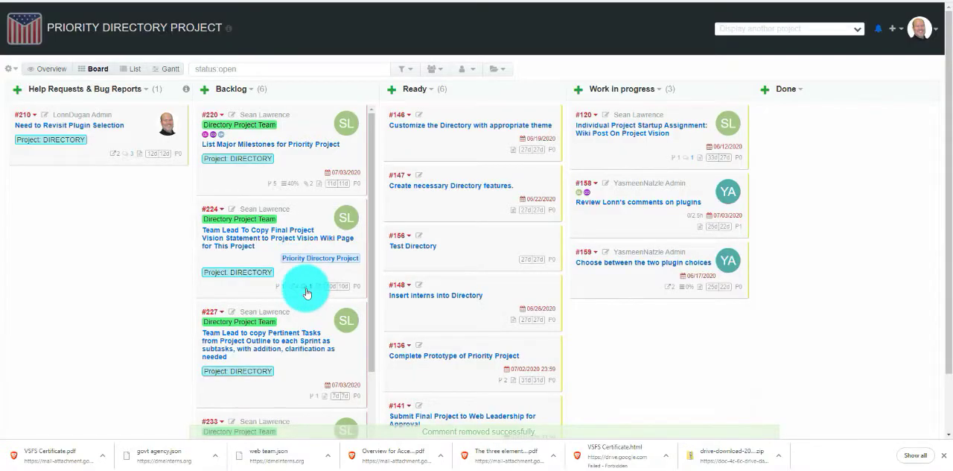
Step: Read through the team's comments on Backlog task #233, SCRUM Sprint 2b, and close the comment list
{"action": "scroll", "coordinate": [305, 293], "scroll_direction": "down", "scroll_amount": 3}
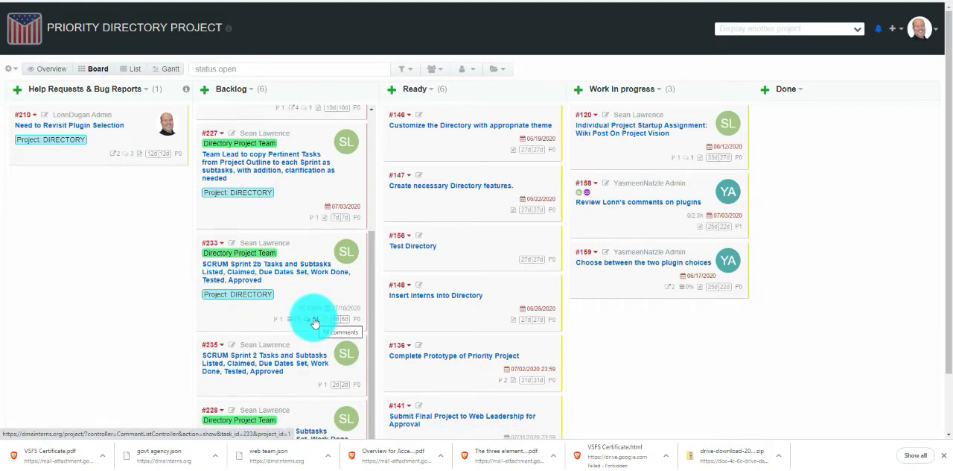
{"action": "left_click", "coordinate": [315, 322]}
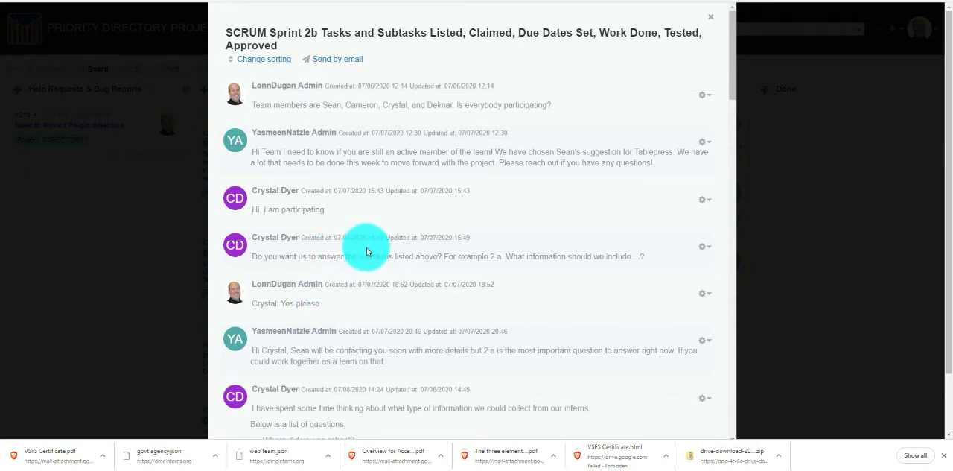
{"action": "scroll", "coordinate": [367, 252], "scroll_direction": "down", "scroll_amount": 5}
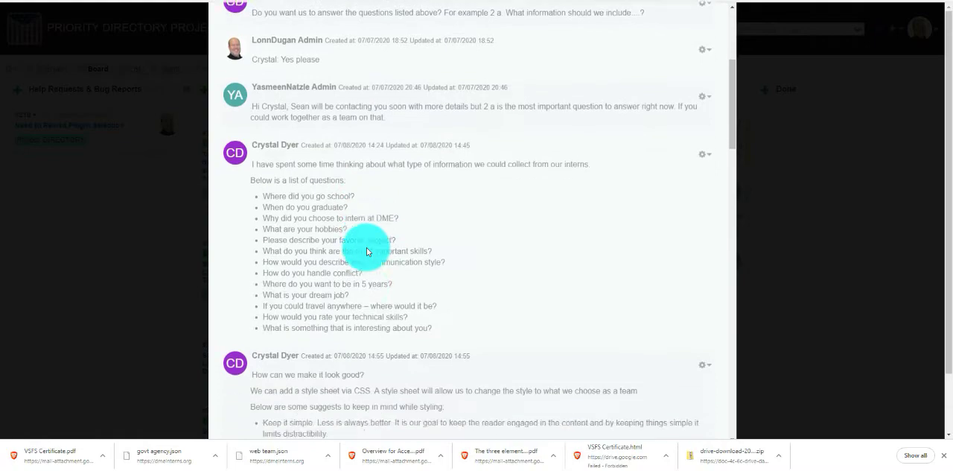
{"action": "scroll", "coordinate": [366, 251], "scroll_direction": "down", "scroll_amount": 6}
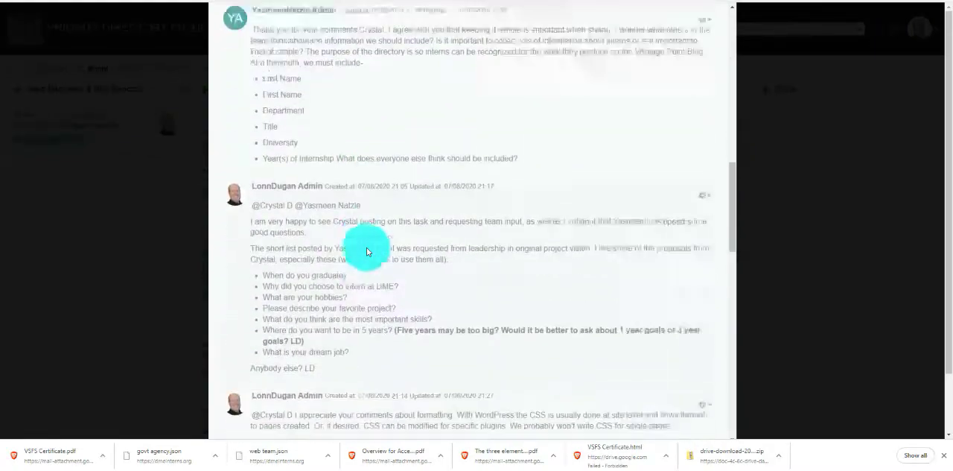
{"action": "scroll", "coordinate": [366, 252], "scroll_direction": "down", "scroll_amount": 6}
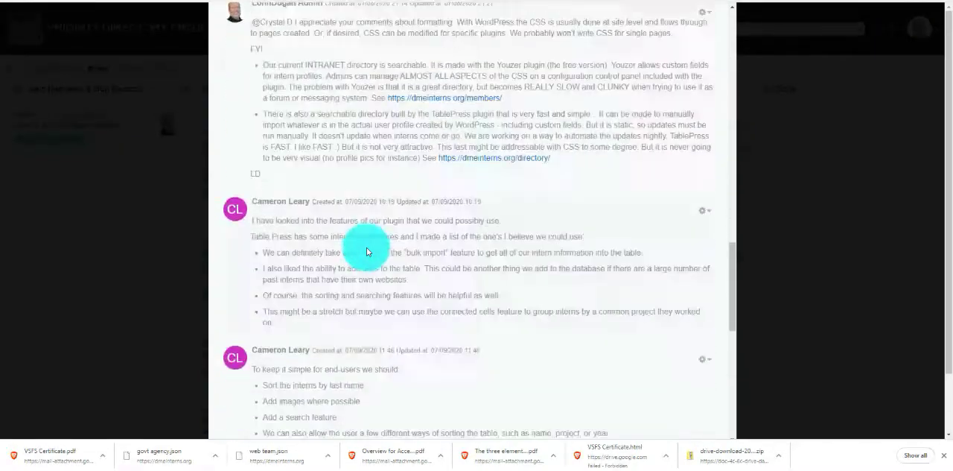
{"action": "scroll", "coordinate": [472, 124], "scroll_direction": "up", "scroll_amount": 15}
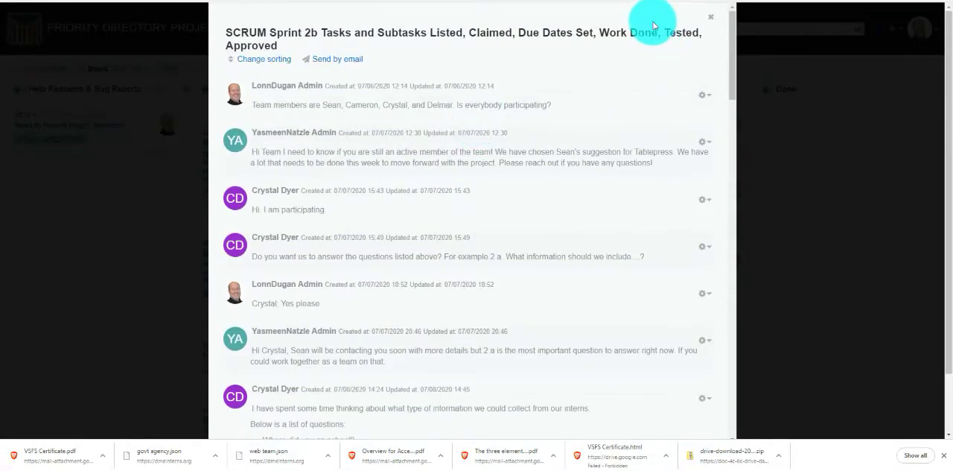
{"action": "left_click", "coordinate": [711, 16]}
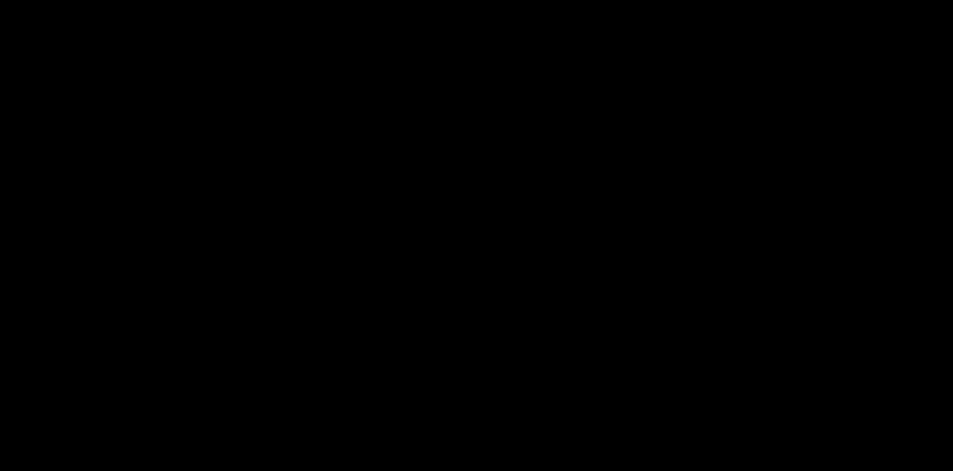
Step: Review the saved editions of the Access Control Policy wiki page, from edition 1 to edition 5
{"action": "scroll", "coordinate": [543, 220], "scroll_direction": "down", "scroll_amount": 9}
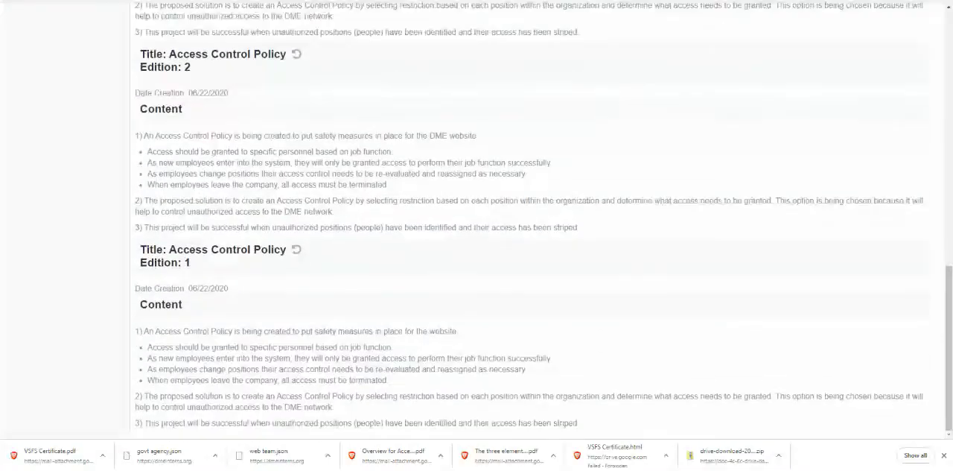
{"action": "scroll", "coordinate": [543, 220], "scroll_direction": "up", "scroll_amount": 7}
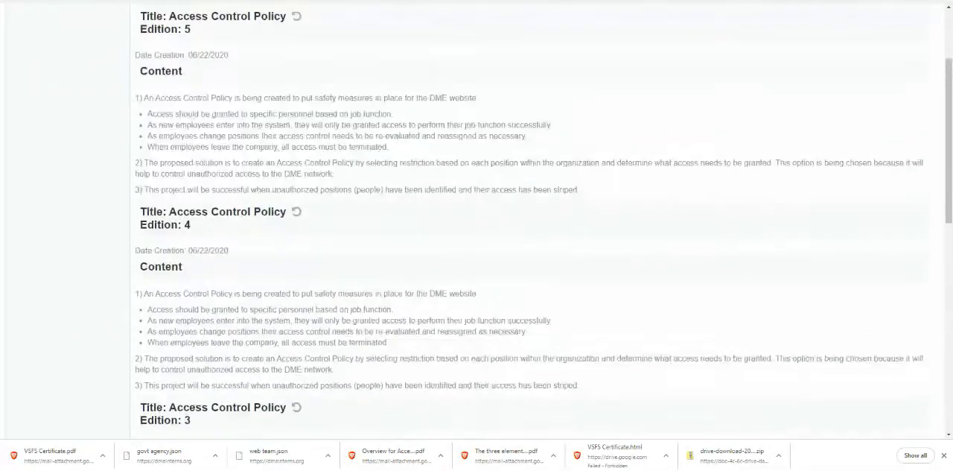
{"action": "scroll", "coordinate": [251, 170], "scroll_direction": "up", "scroll_amount": 2}
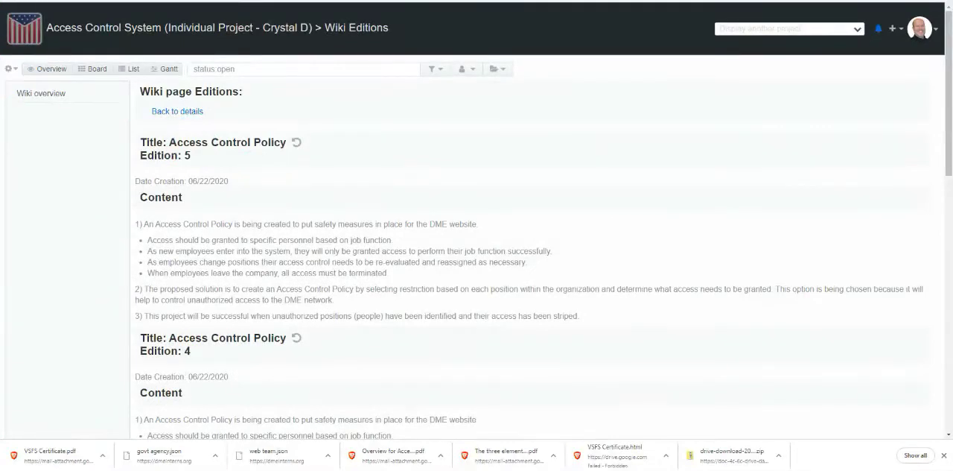
Step: Open My tasks from the dashboard, preview task #5's subtasks, and look over the task list
{"action": "left_click", "coordinate": [25, 29]}
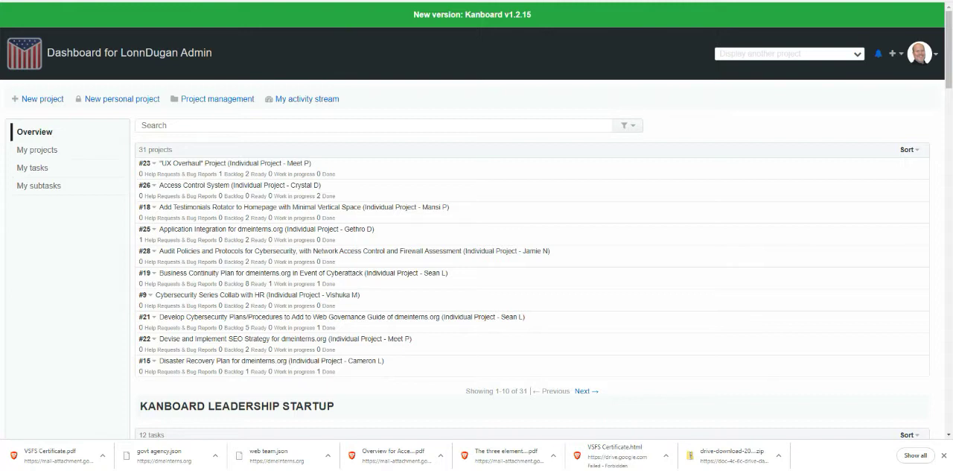
{"action": "left_click", "coordinate": [31, 169]}
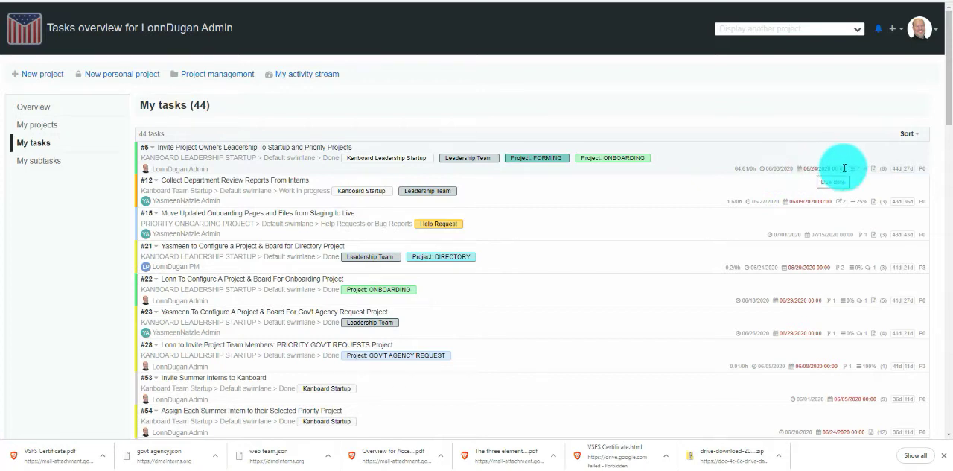
{"action": "mouse_move", "coordinate": [858, 168]}
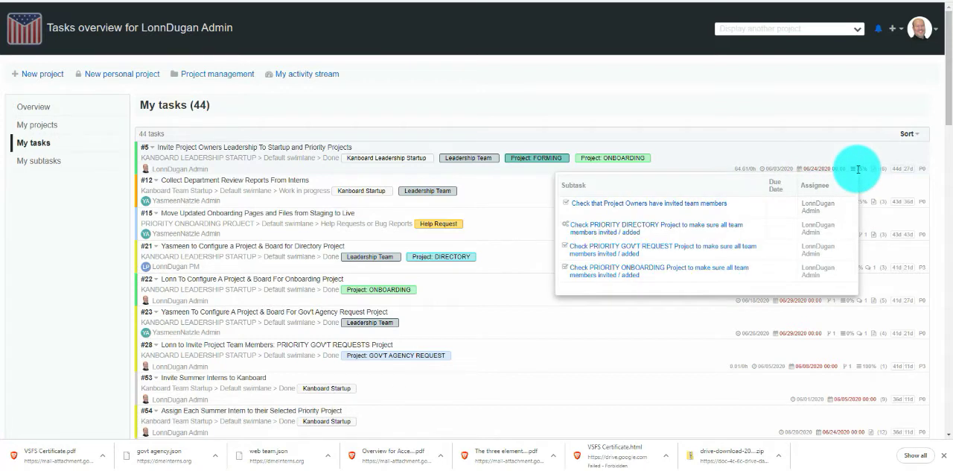
{"action": "scroll", "coordinate": [749, 166], "scroll_direction": "down", "scroll_amount": 1}
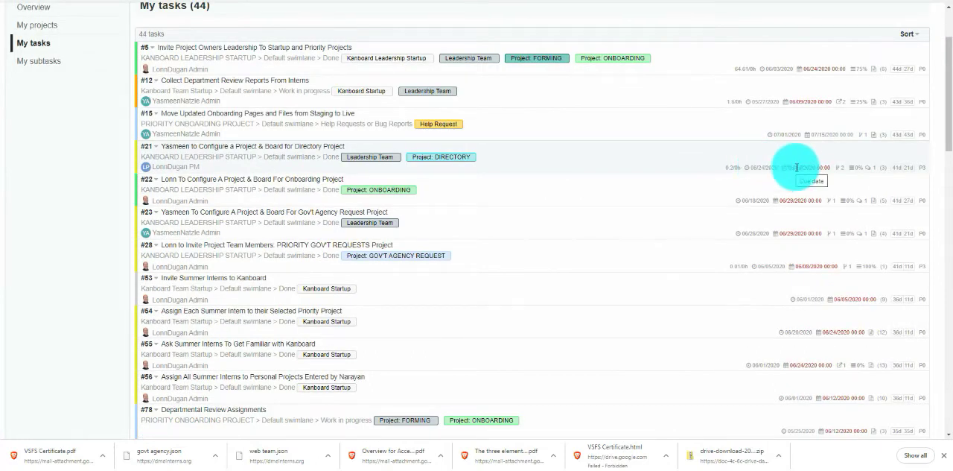
Step: View the comments on task #21 from the My tasks list, and close the comment window
{"action": "left_click", "coordinate": [869, 173]}
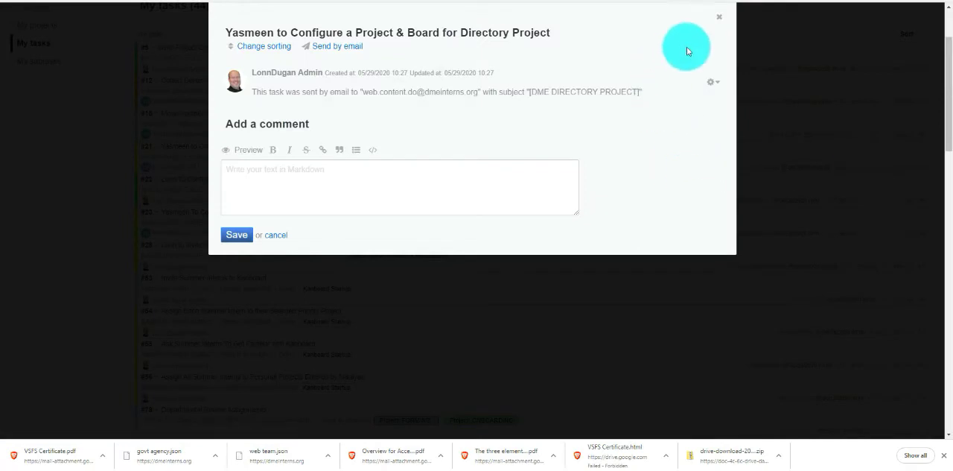
{"action": "left_click", "coordinate": [719, 18]}
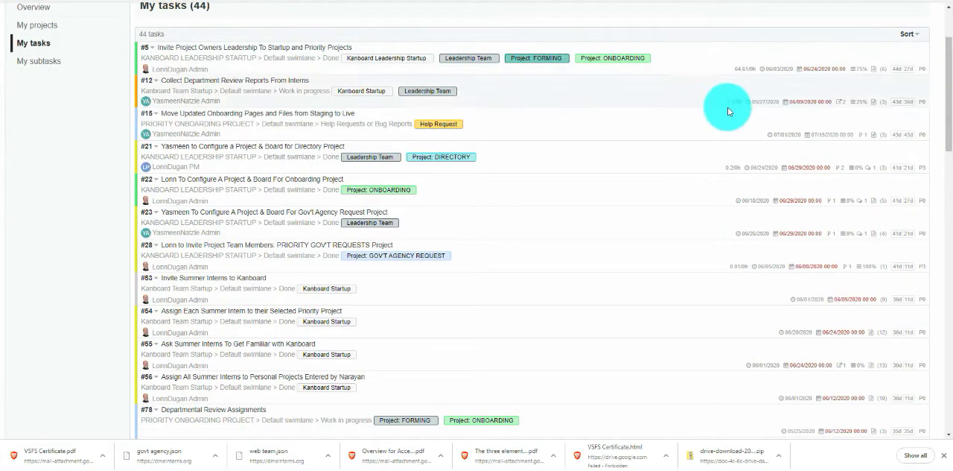
Step: Switch to the Access Control System project board and review the details of task #105 in the Done column
{"action": "left_click", "coordinate": [803, 29]}
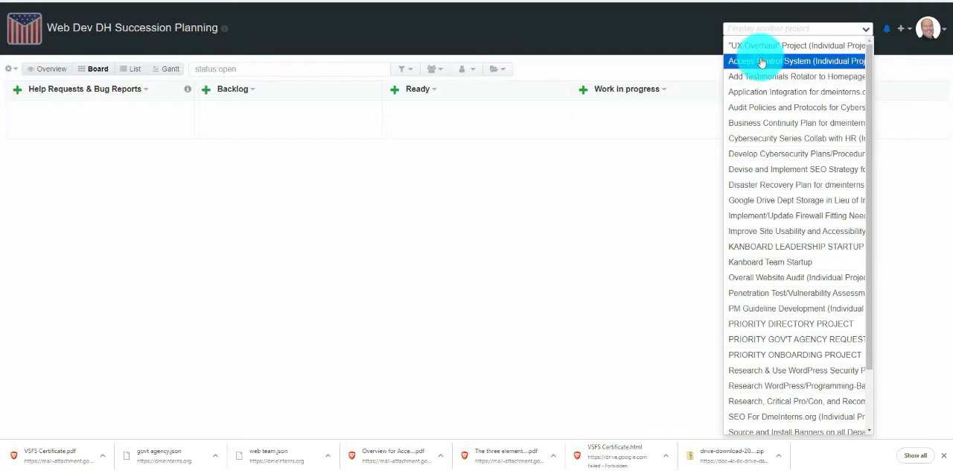
{"action": "left_click", "coordinate": [761, 61]}
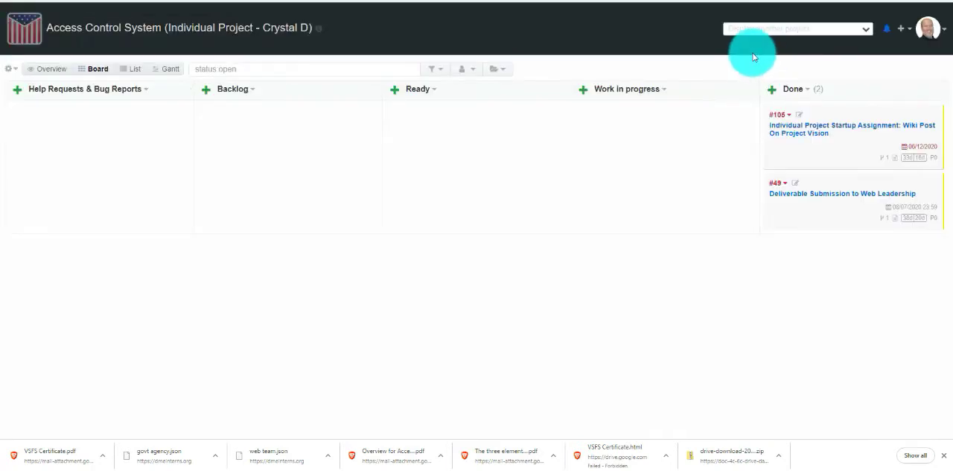
{"action": "left_click", "coordinate": [859, 130]}
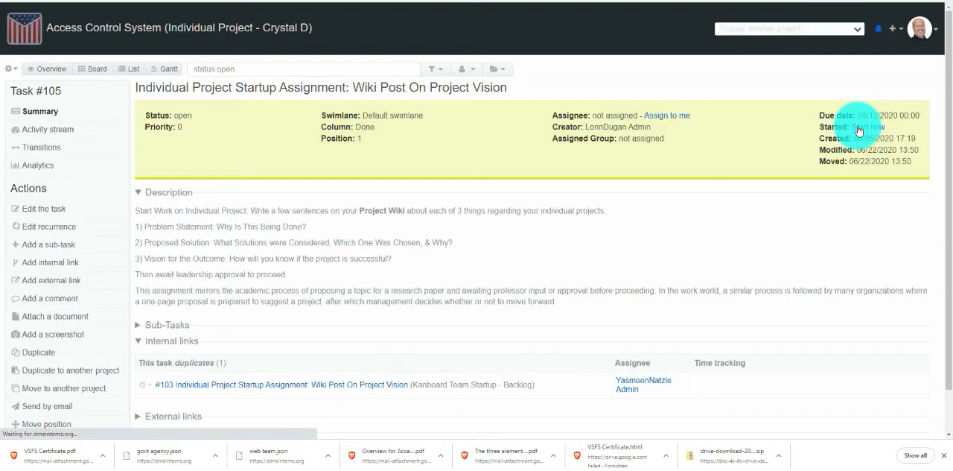
{"action": "scroll", "coordinate": [618, 127], "scroll_direction": "down", "scroll_amount": 1}
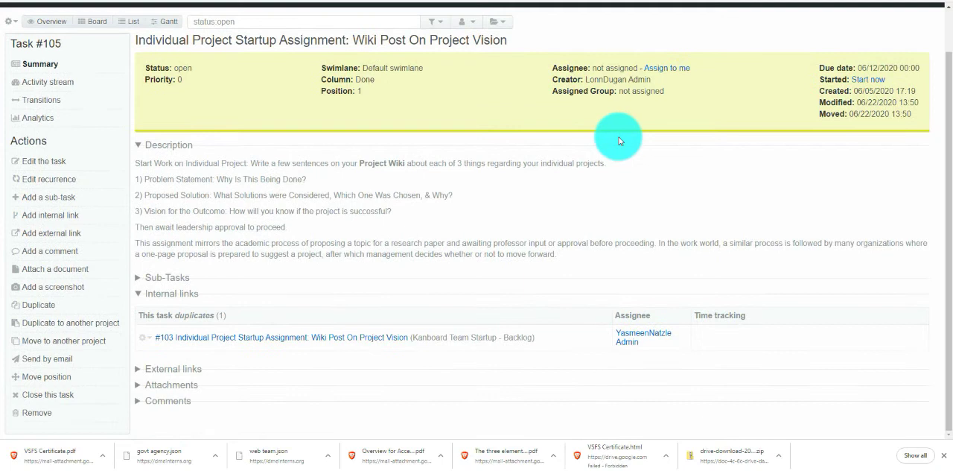
{"action": "scroll", "coordinate": [619, 140], "scroll_direction": "up", "scroll_amount": 1}
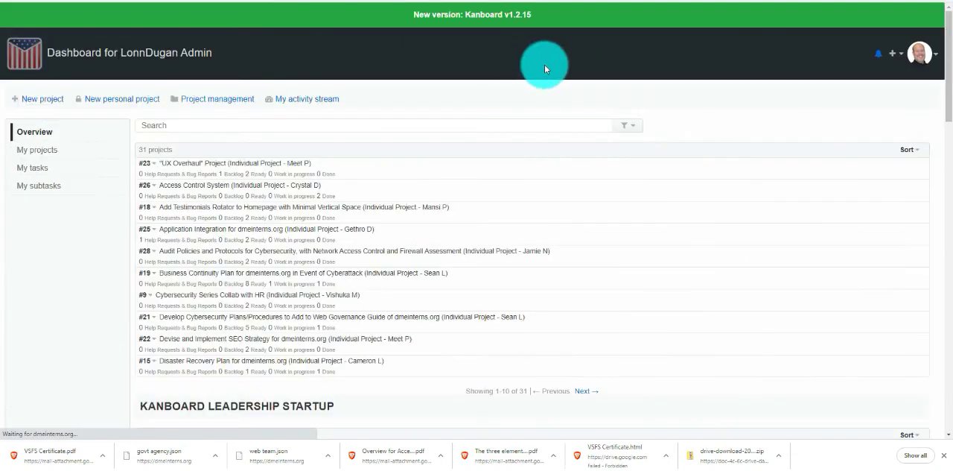
Step: Look through the new comment and subtask update entries in My notifications, and close the list
{"action": "left_click", "coordinate": [880, 57]}
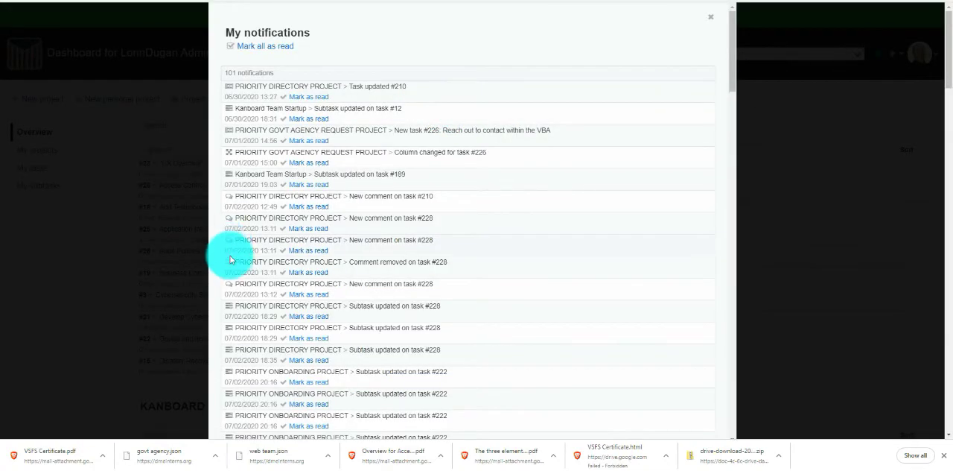
{"action": "scroll", "coordinate": [231, 253], "scroll_direction": "down", "scroll_amount": 3}
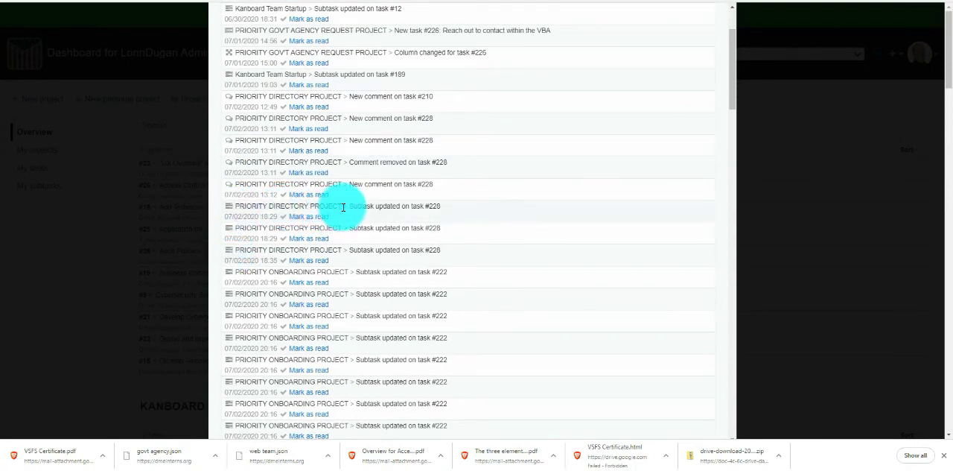
{"action": "left_click_drag", "start_coordinate": [349, 206], "coordinate": [375, 207]}
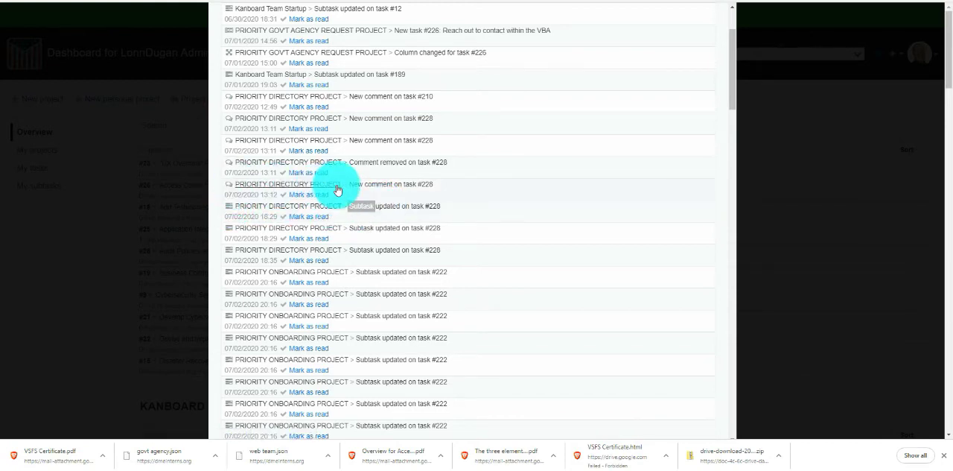
{"action": "left_click_drag", "start_coordinate": [348, 184], "coordinate": [392, 184]}
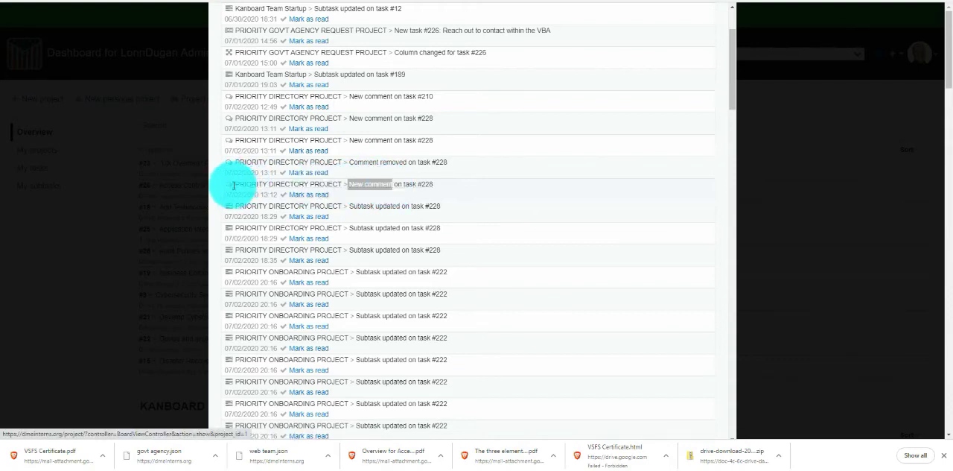
{"action": "scroll", "coordinate": [229, 189], "scroll_direction": "down", "scroll_amount": 5}
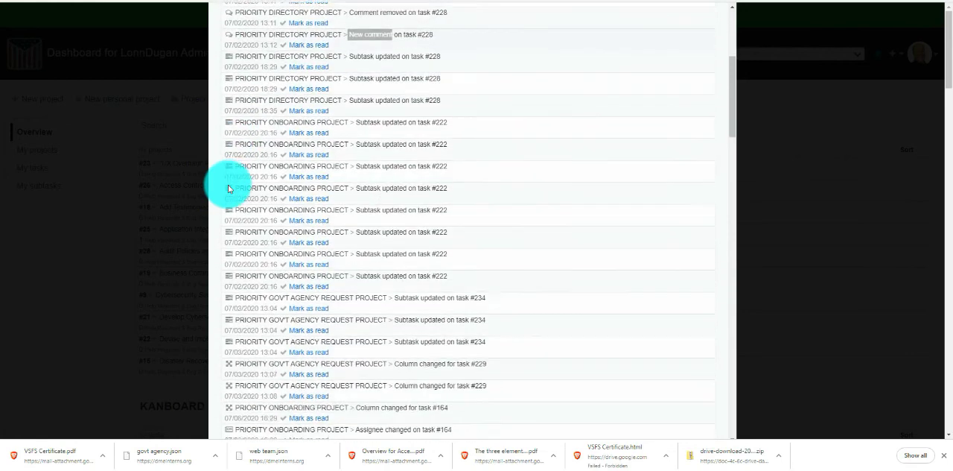
{"action": "left_click", "coordinate": [450, 54]}
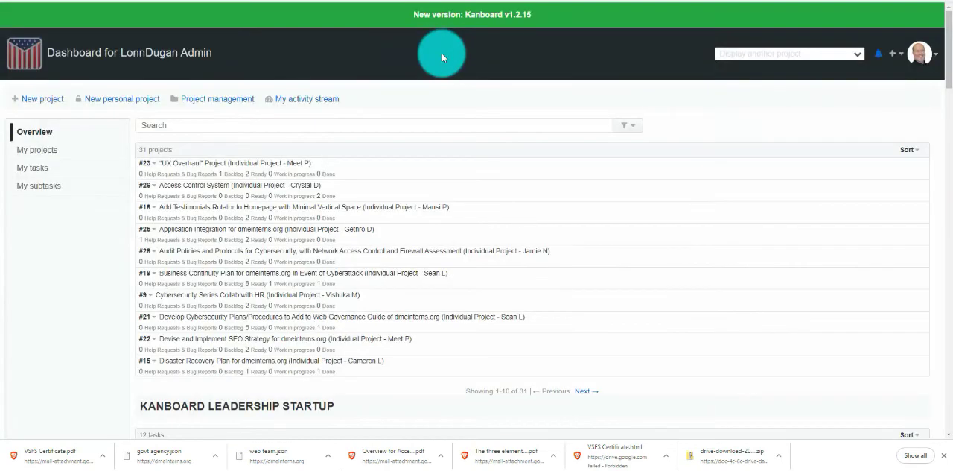
Step: Open task #233 from the newest comment entry in My activity stream and read down to its latest comment
{"action": "left_click", "coordinate": [27, 58]}
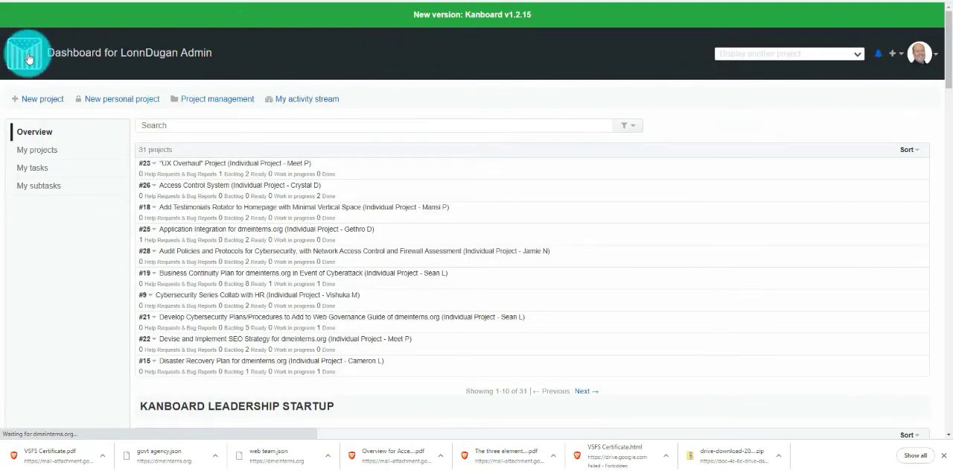
{"action": "left_click", "coordinate": [298, 105]}
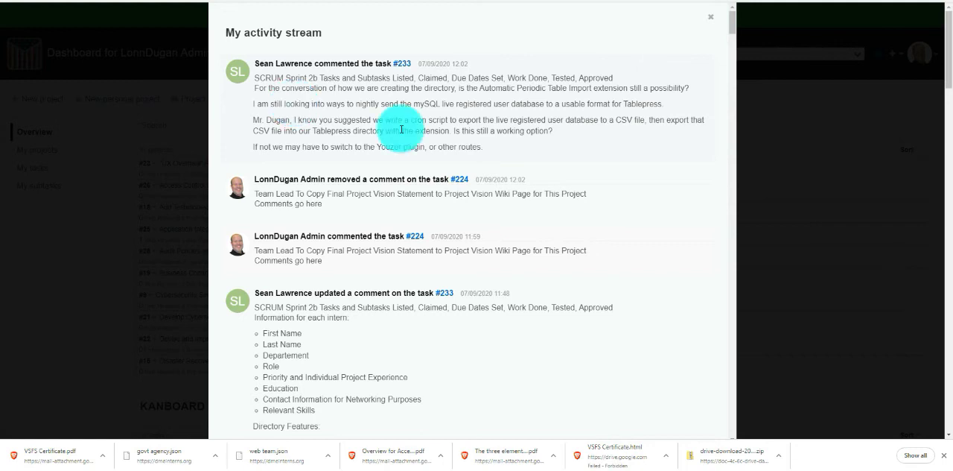
{"action": "left_click", "coordinate": [406, 69]}
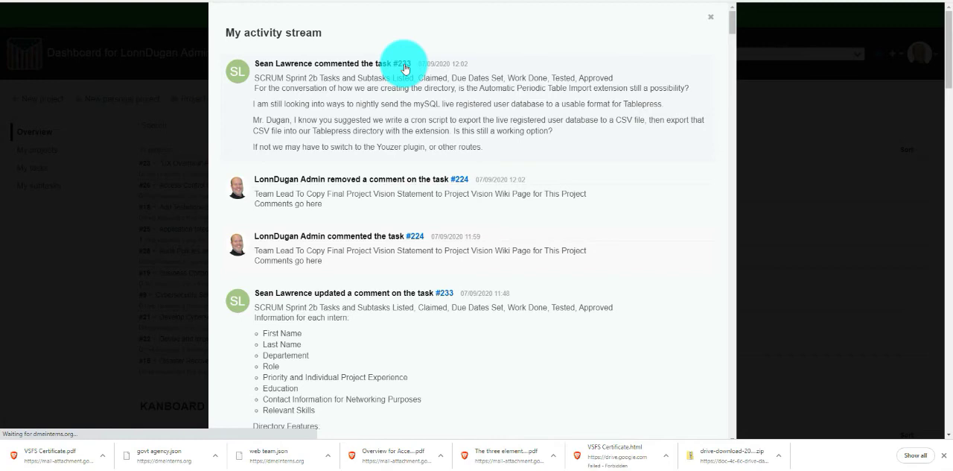
{"action": "scroll", "coordinate": [400, 125], "scroll_direction": "down", "scroll_amount": 2}
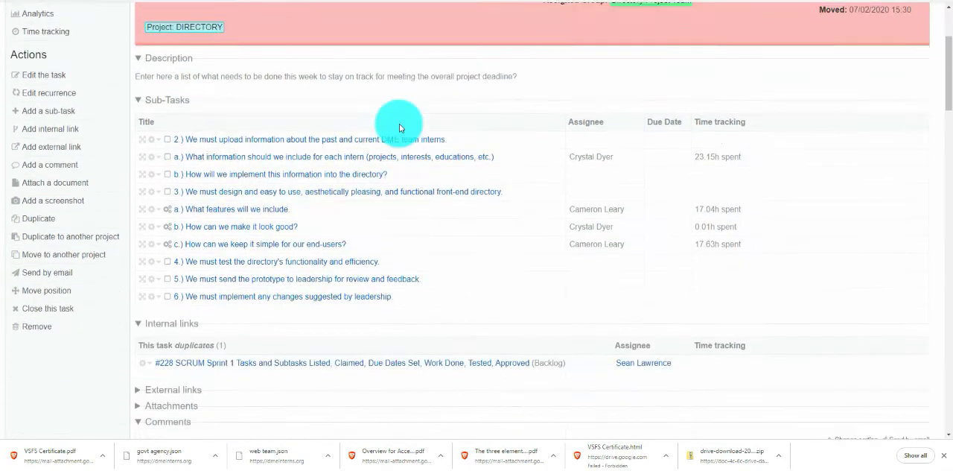
{"action": "scroll", "coordinate": [399, 124], "scroll_direction": "down", "scroll_amount": 4}
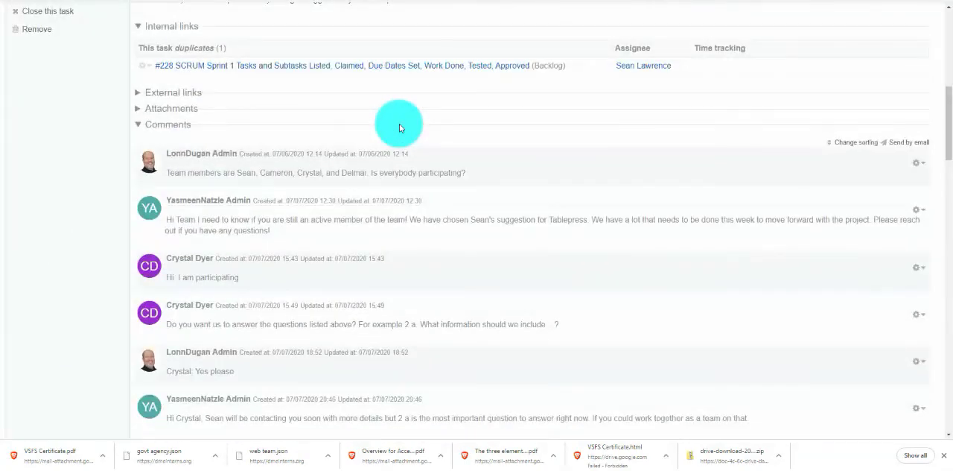
{"action": "scroll", "coordinate": [377, 113], "scroll_direction": "down", "scroll_amount": 1}
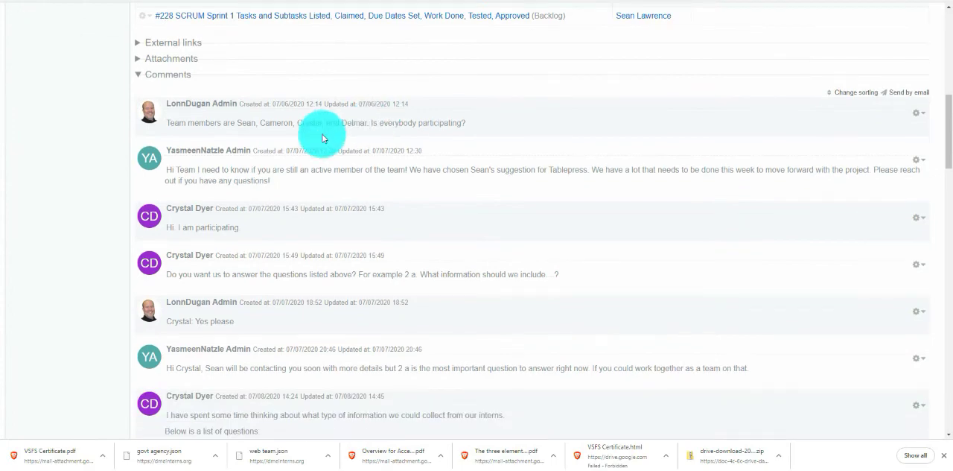
{"action": "scroll", "coordinate": [298, 126], "scroll_direction": "down", "scroll_amount": 10}
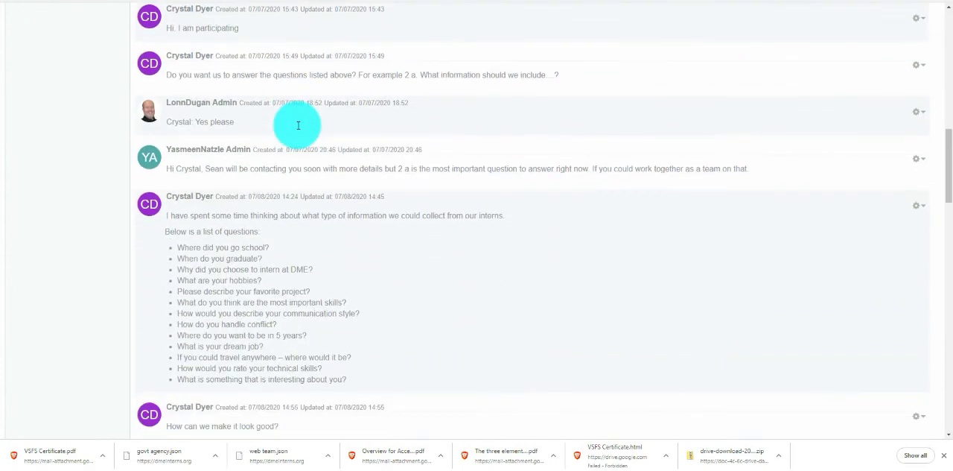
{"action": "scroll", "coordinate": [297, 125], "scroll_direction": "down", "scroll_amount": 10}
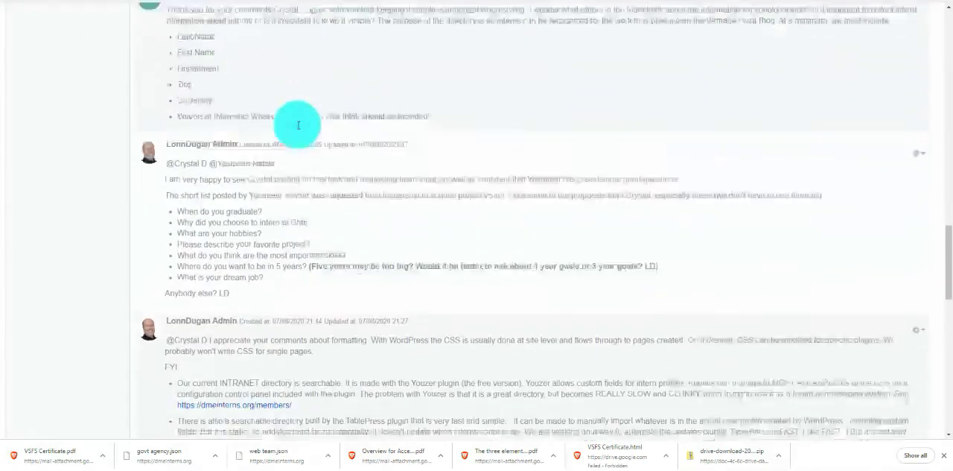
{"action": "scroll", "coordinate": [298, 125], "scroll_direction": "down", "scroll_amount": 5}
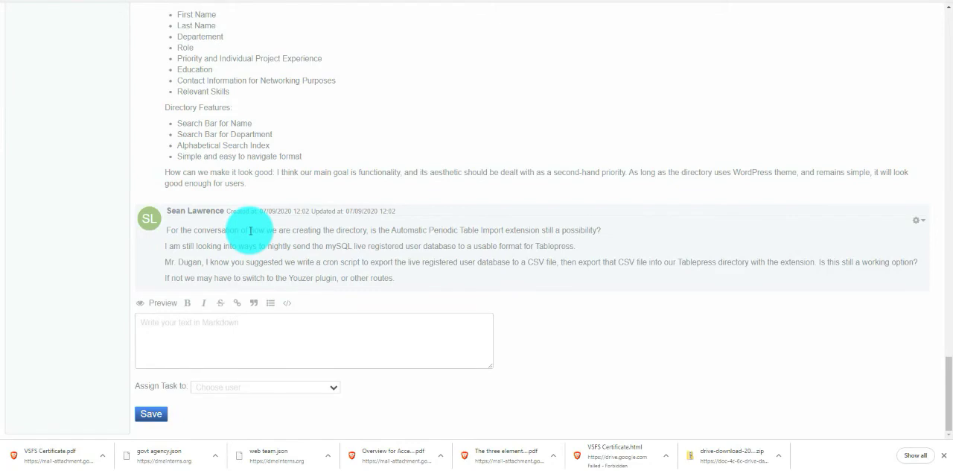
{"action": "left_click", "coordinate": [249, 335]}
{"action": "type", "text": "@Sean"}
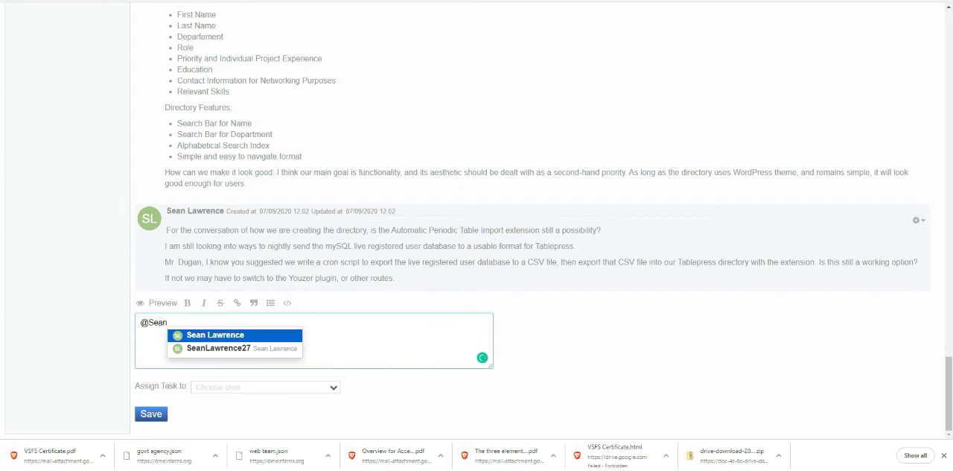
{"action": "left_click", "coordinate": [215, 336]}
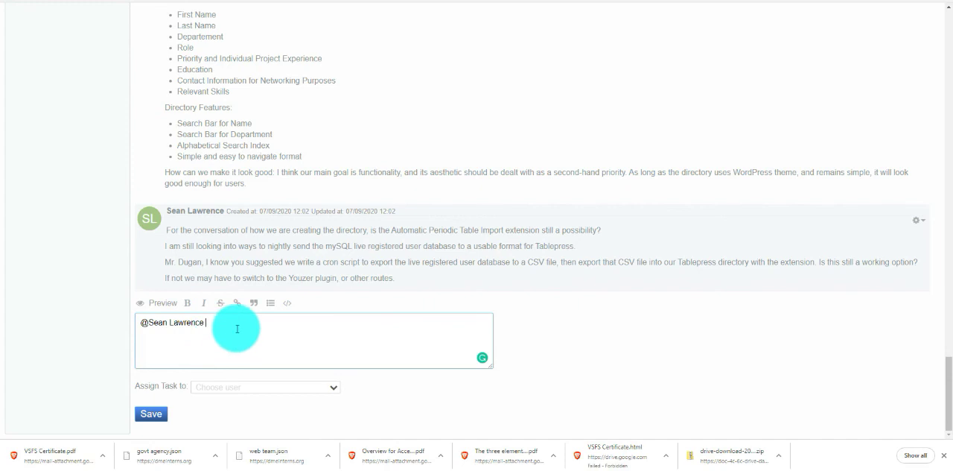
{"action": "key", "text": "ctrl+z"}
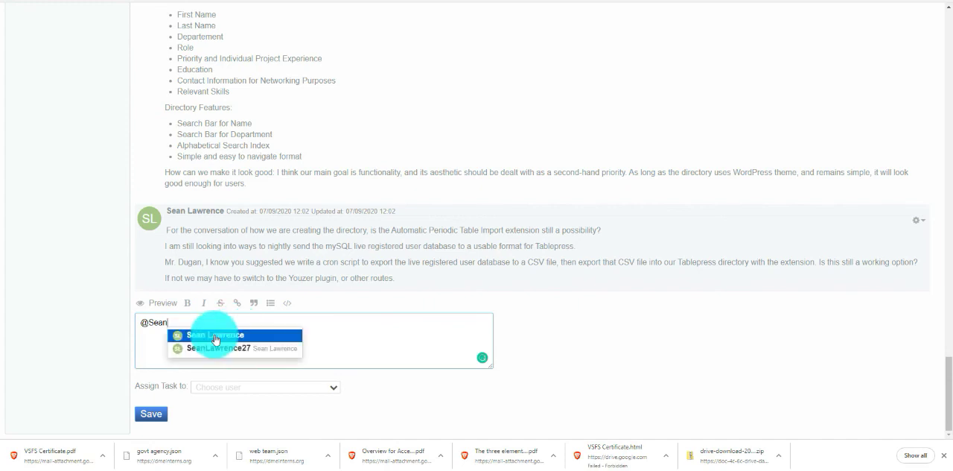
{"action": "left_click", "coordinate": [215, 336]}
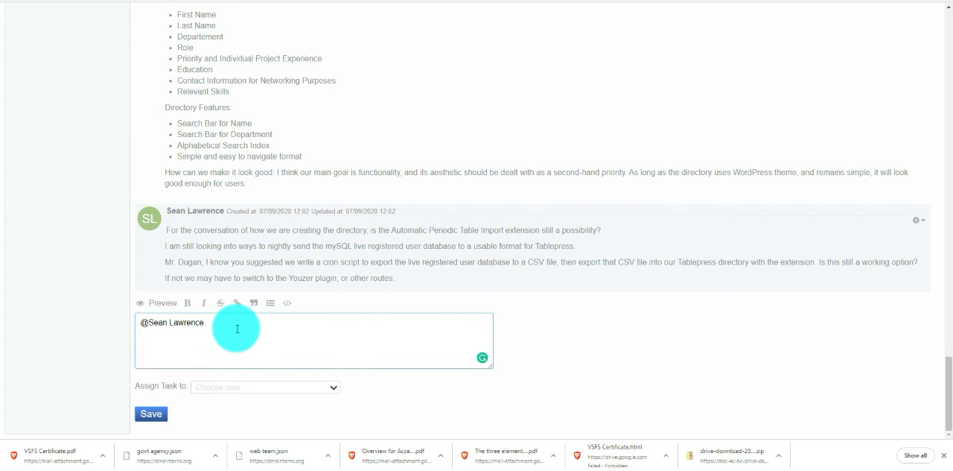
Step: Complete the reply with "I am still working on the CRON option. Expect update tomorrow.", save it and check the posted comment
{"action": "type", "text": "I am still working on the CRON option. Expect update"}
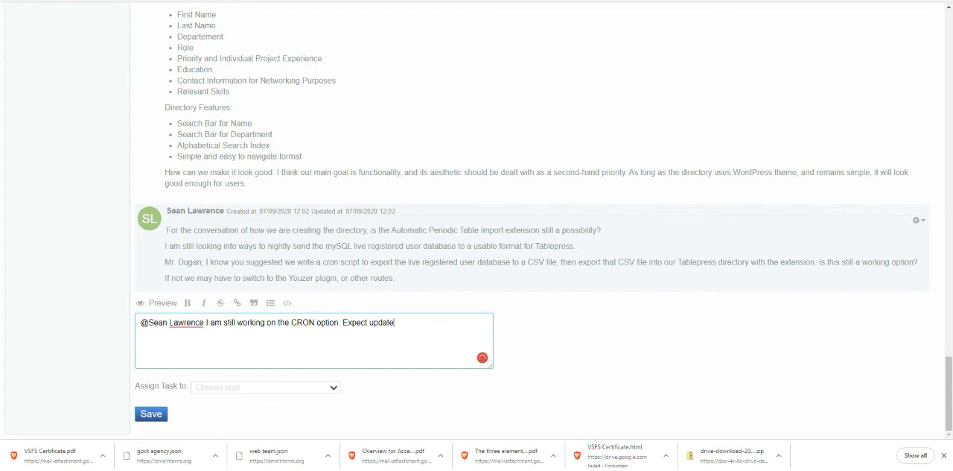
{"action": "type", "text": " tomorrow."}
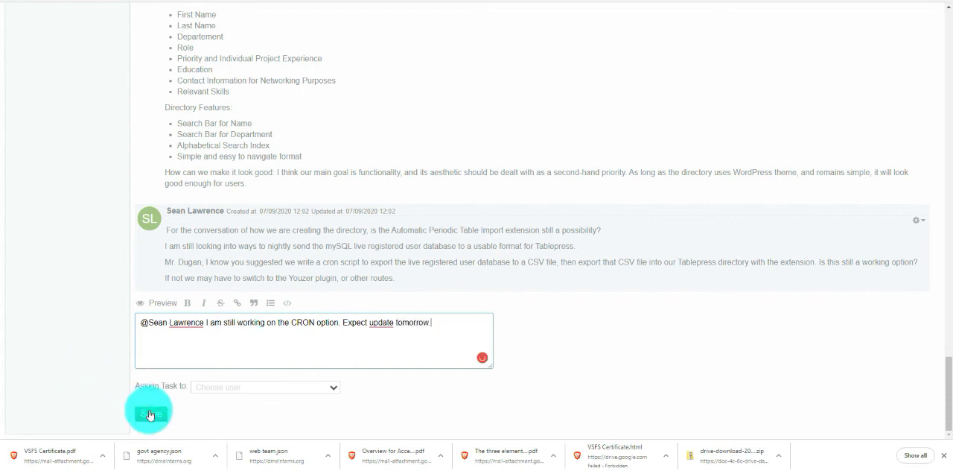
{"action": "left_click", "coordinate": [151, 413]}
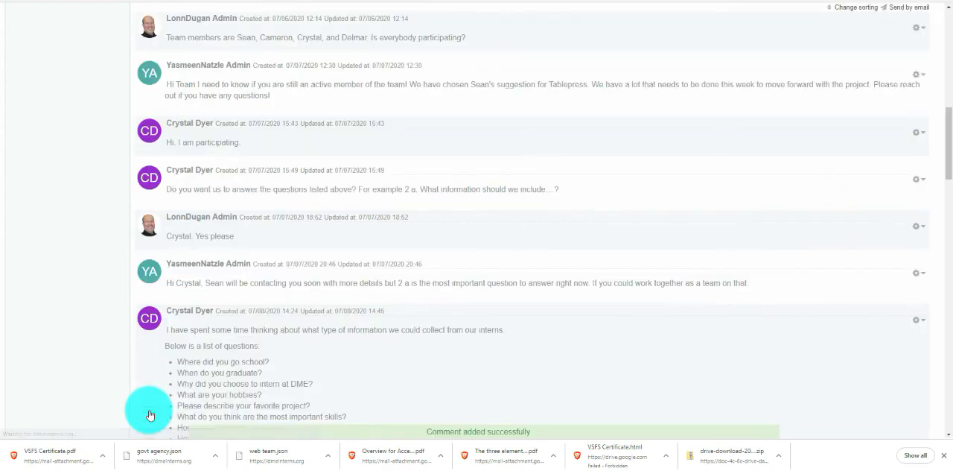
{"action": "scroll", "coordinate": [189, 352], "scroll_direction": "down", "scroll_amount": 4}
{"action": "scroll", "coordinate": [189, 355], "scroll_direction": "down", "scroll_amount": 20}
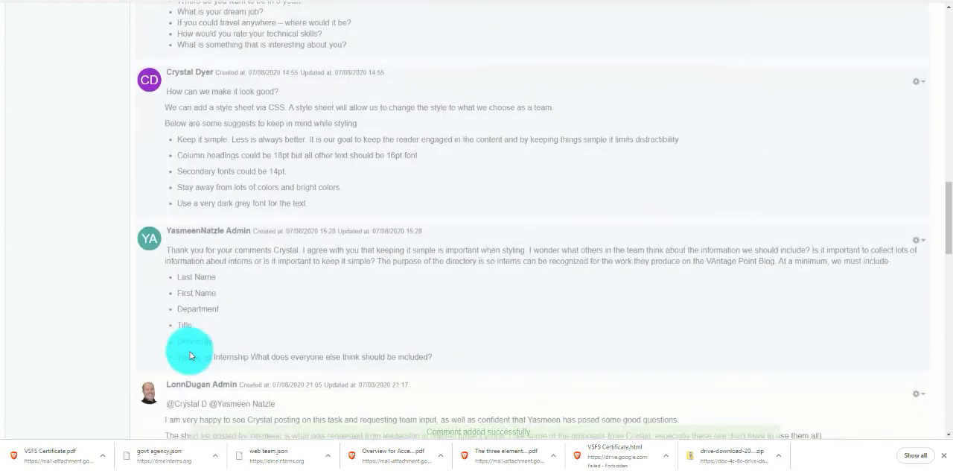
{"action": "scroll", "coordinate": [190, 355], "scroll_direction": "down", "scroll_amount": 3}
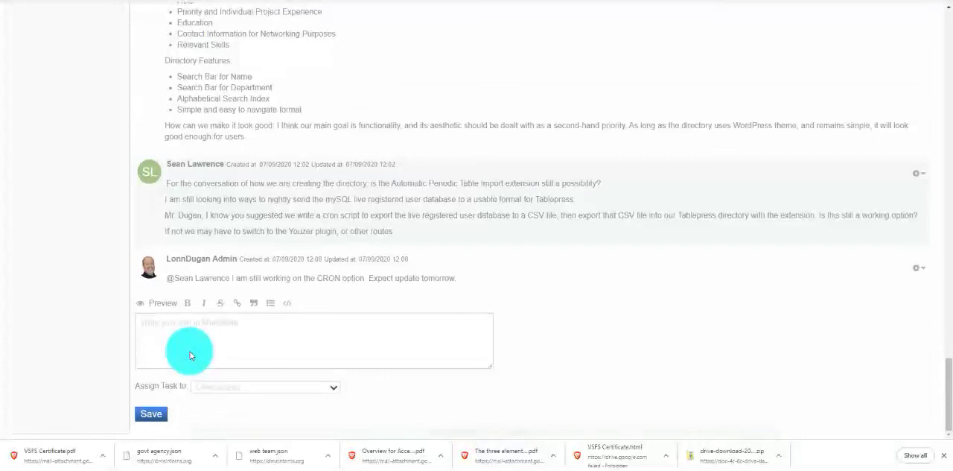